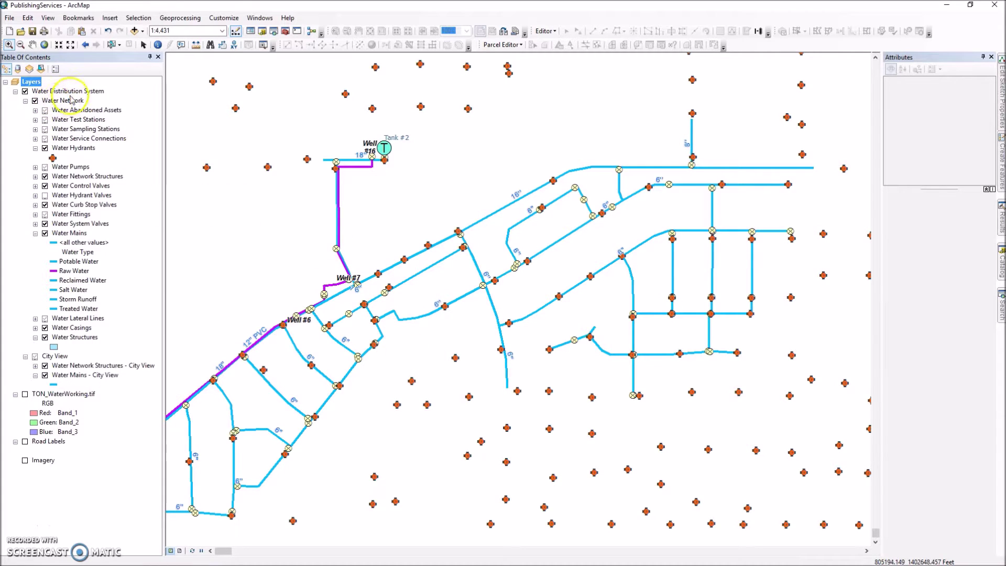
Step: Open the File menu of the PublishingServices map document
{"action": "left_click", "coordinate": [9, 18]}
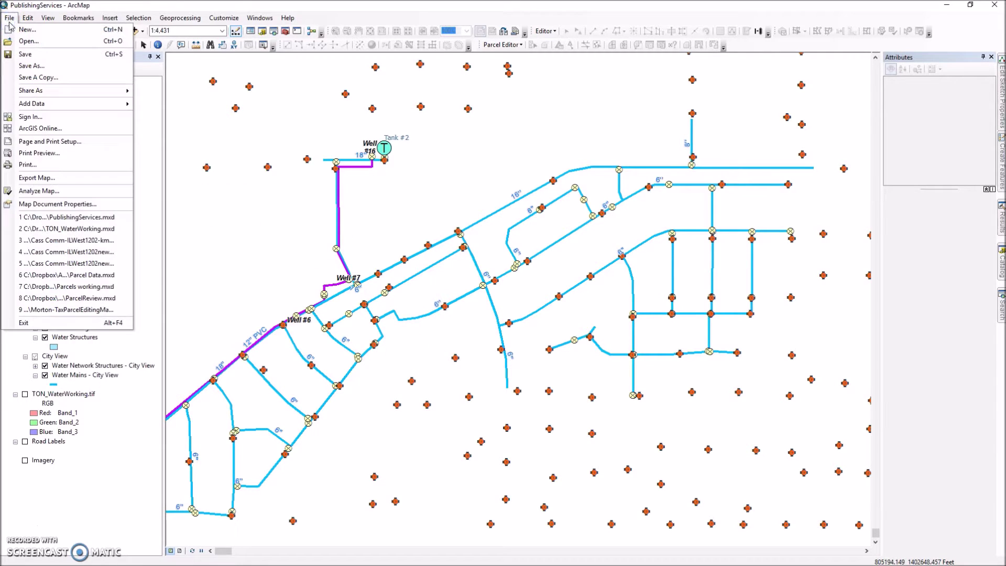
Step: Sign in to ArcGIS Online with the account's username and password
{"action": "left_click", "coordinate": [35, 118]}
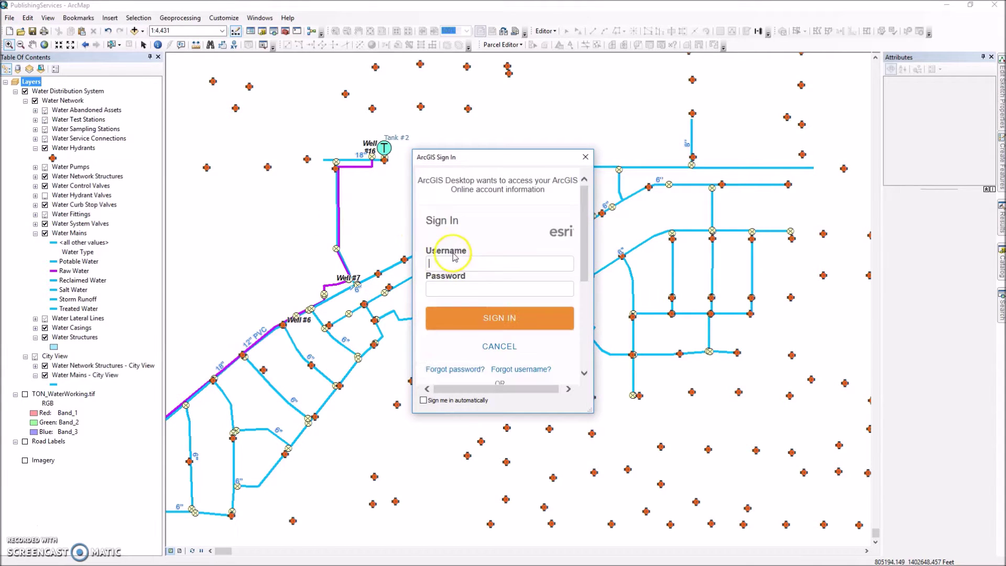
{"action": "left_click", "coordinate": [453, 264]}
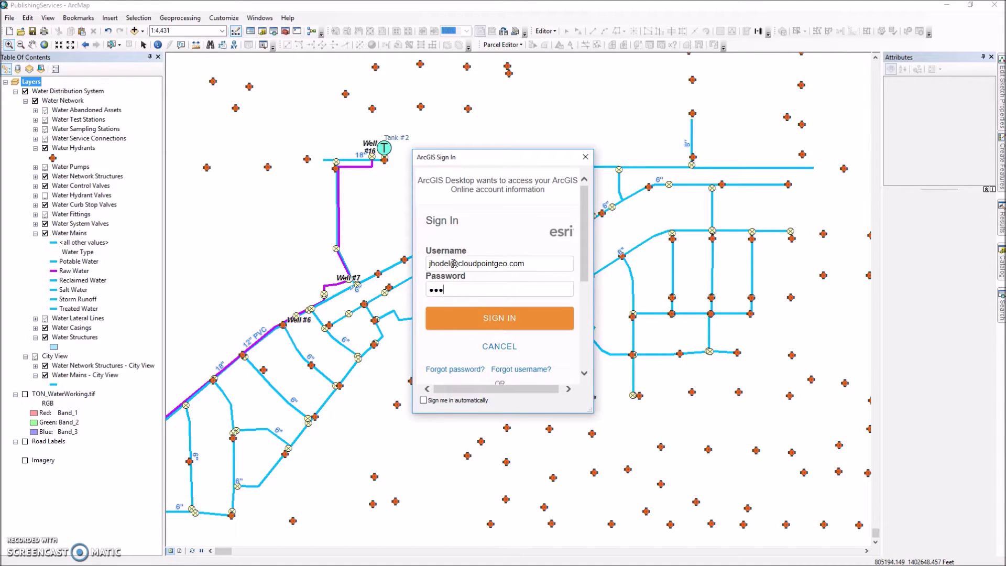
{"action": "key", "text": "Return"}
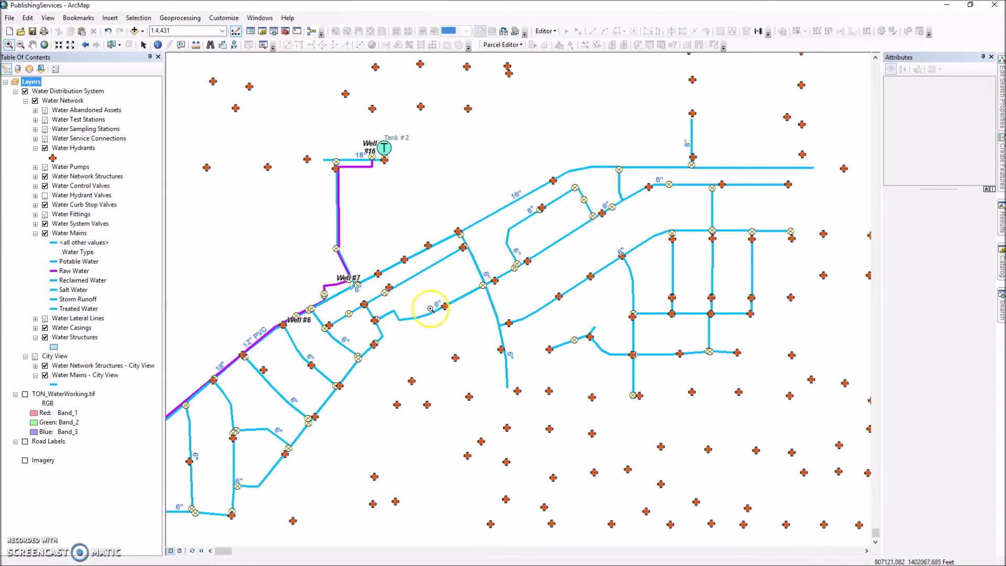
{"action": "left_click", "coordinate": [999, 256]}
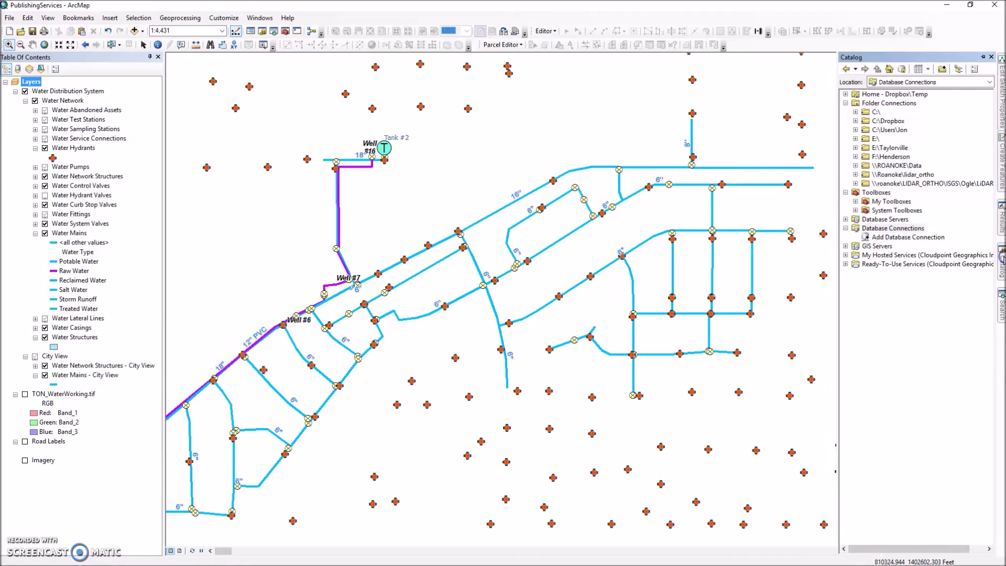
{"action": "left_click", "coordinate": [846, 255]}
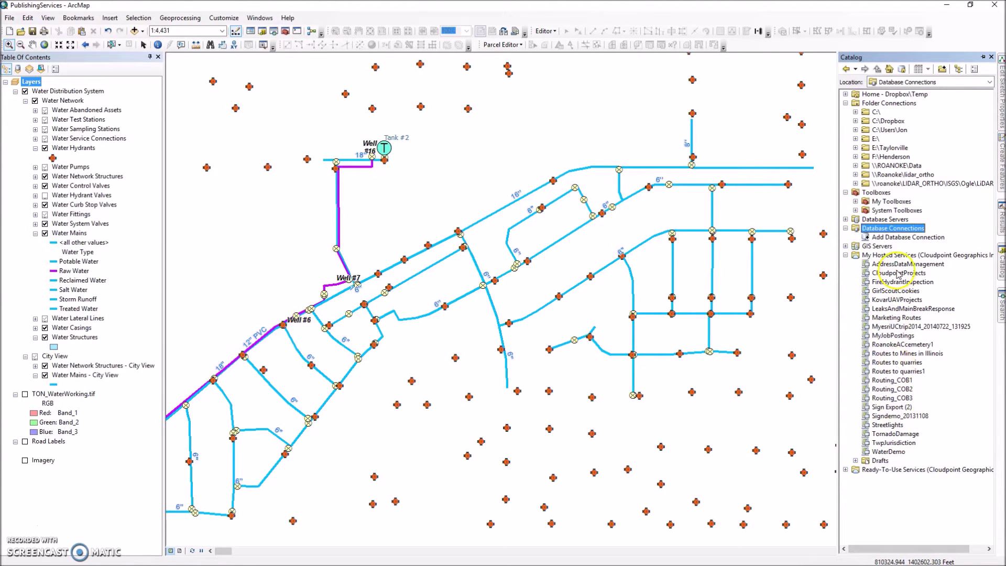
{"action": "left_click", "coordinate": [66, 149]}
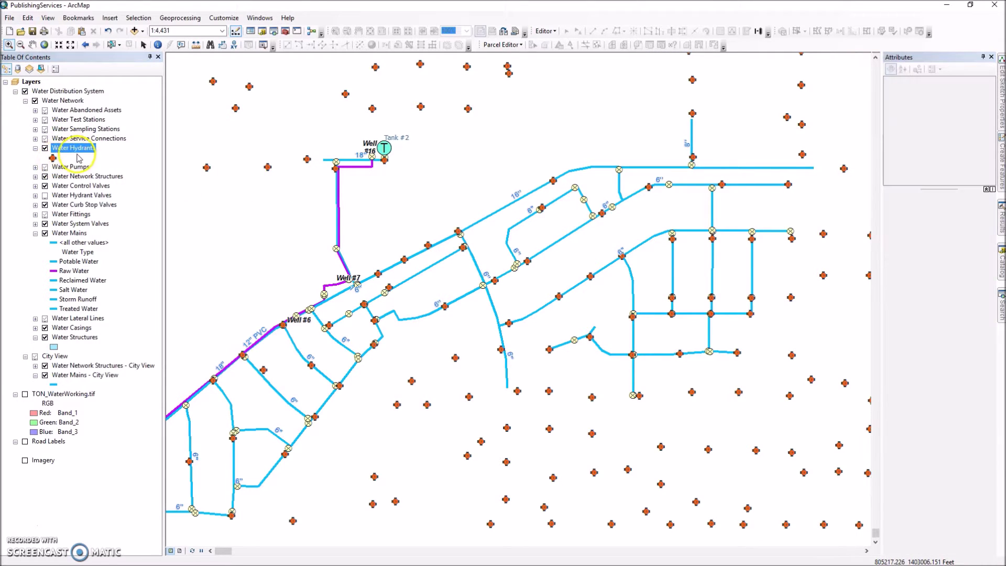
{"action": "left_click", "coordinate": [91, 152]}
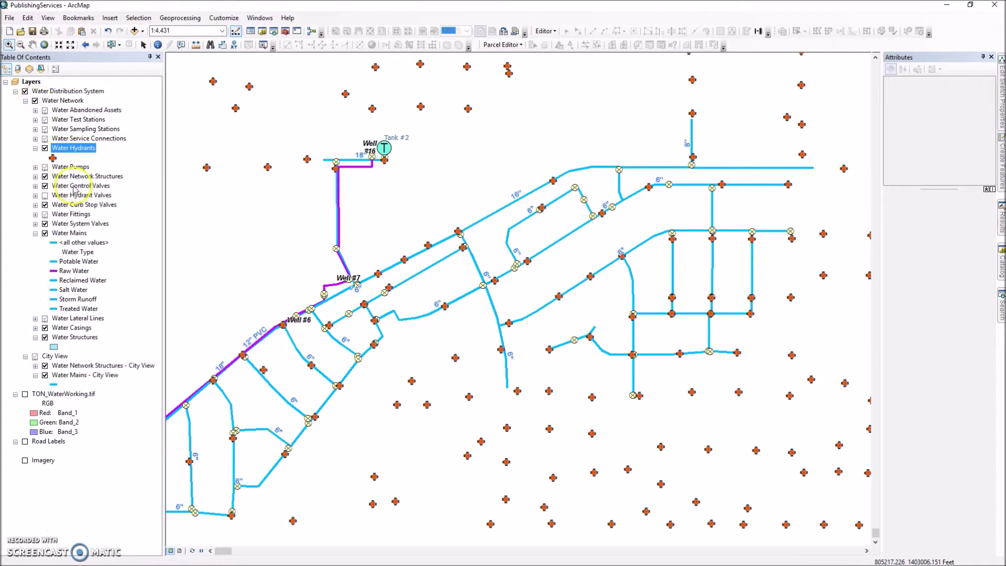
{"action": "left_click", "coordinate": [79, 150]}
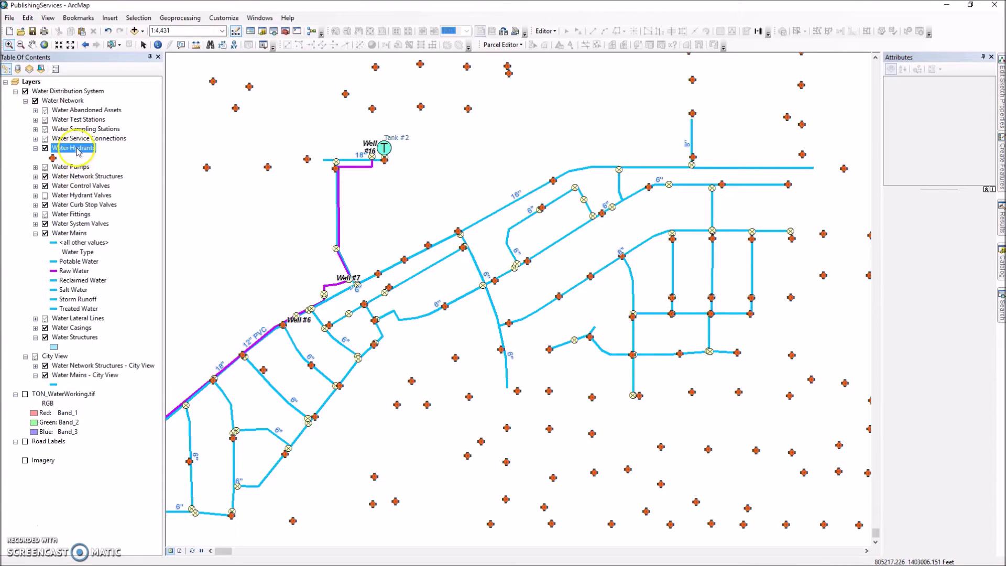
{"action": "left_click", "coordinate": [10, 19]}
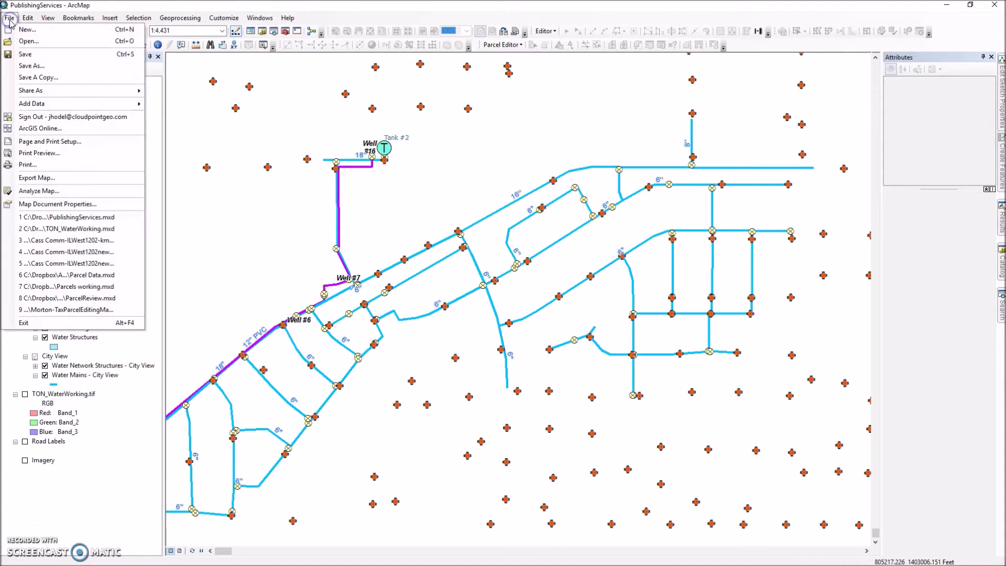
Step: Save the map as a new document named Hydrants_Publish
{"action": "left_click", "coordinate": [29, 66]}
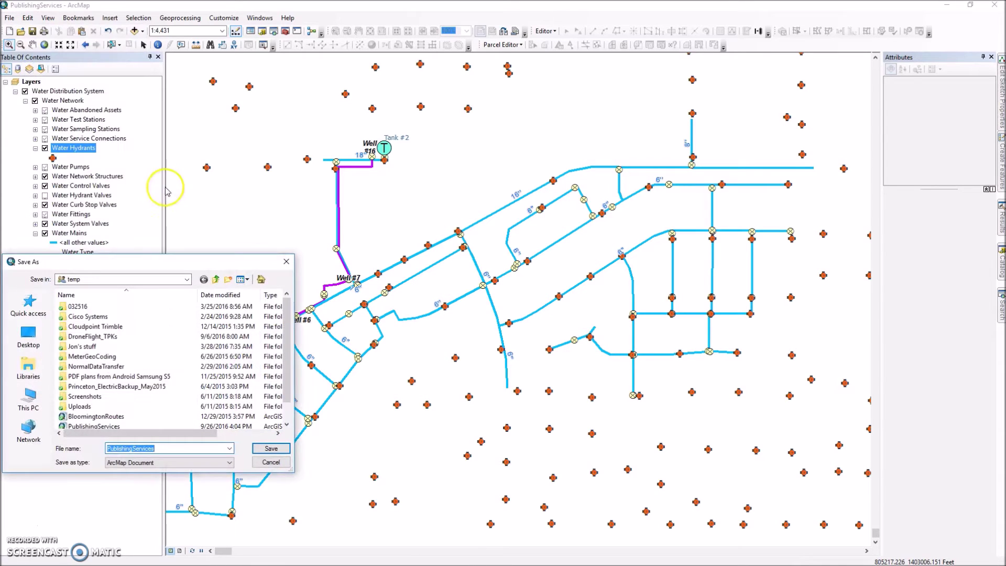
{"action": "left_click", "coordinate": [147, 450]}
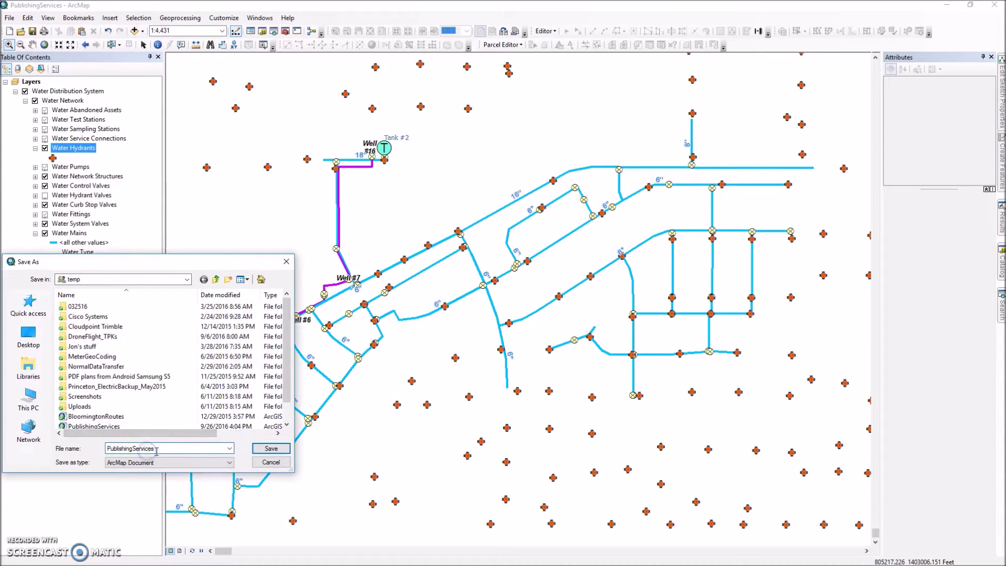
{"action": "left_click_drag", "start_coordinate": [156, 452], "coordinate": [93, 460]}
{"action": "type", "text": "Hydrants_Publish"}
{"action": "left_click", "coordinate": [271, 449]}
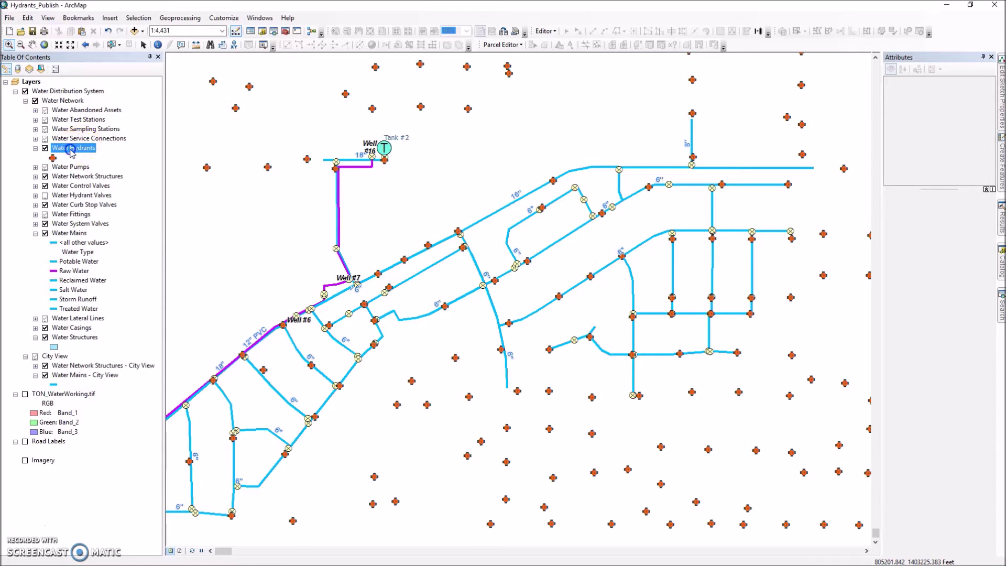
Step: Move Water Hydrants to the top and remove the Water Distribution System group and TON_WaterWorking.tif raster
{"action": "left_click_drag", "start_coordinate": [52, 105], "coordinate": [33, 88]}
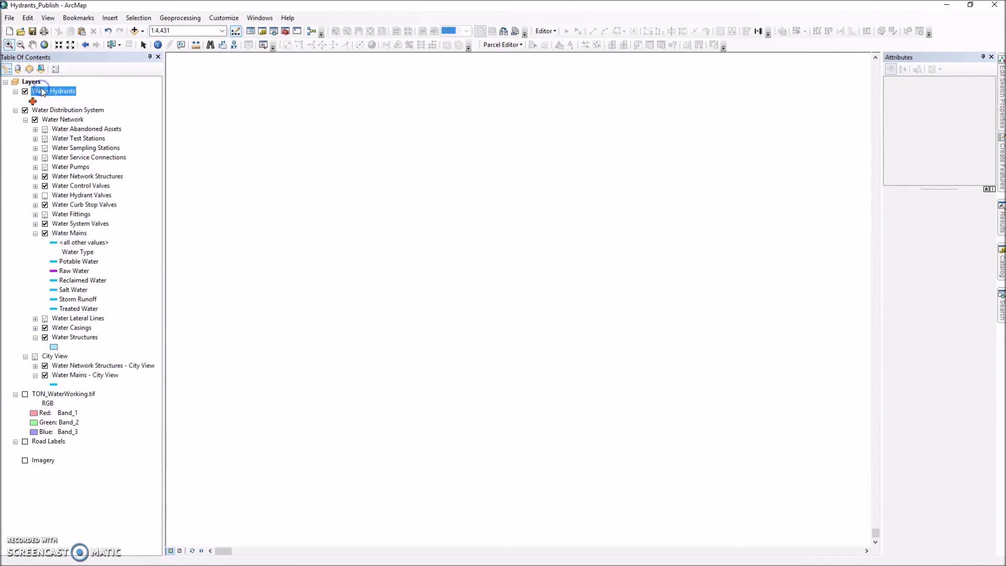
{"action": "left_click", "coordinate": [48, 109]}
{"action": "right_click", "coordinate": [48, 110]}
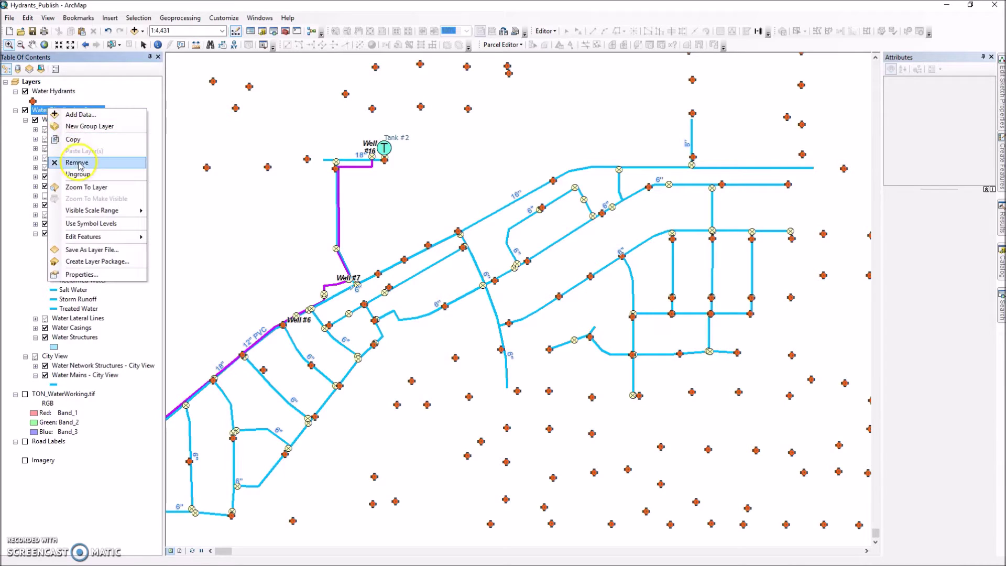
{"action": "left_click", "coordinate": [79, 164]}
{"action": "left_click", "coordinate": [51, 110]}
{"action": "right_click", "coordinate": [51, 110]}
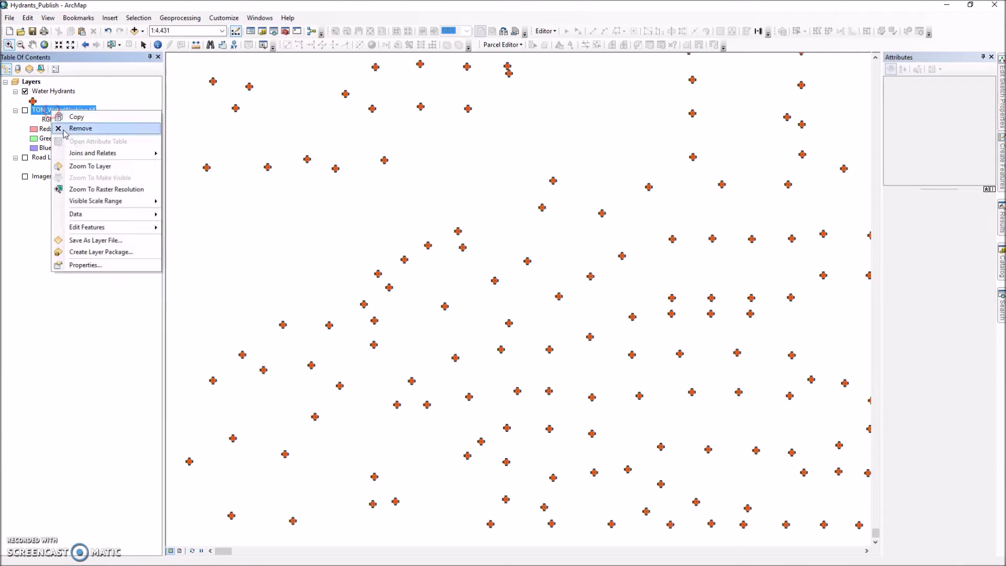
{"action": "left_click", "coordinate": [71, 129]}
Step: Remove the Road Labels and Imagery layers, leaving Water Hydrants as the only layer
{"action": "right_click", "coordinate": [46, 109]}
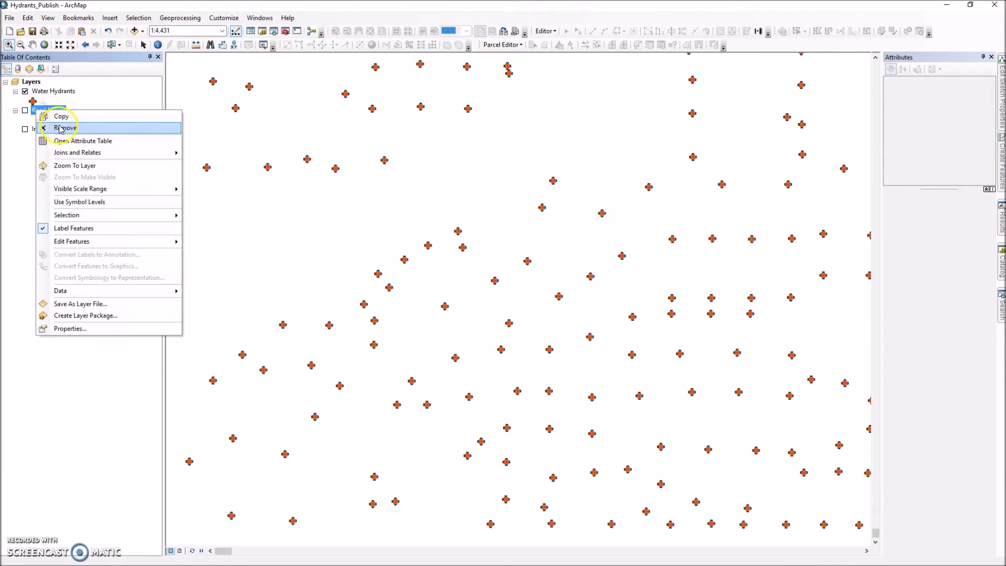
{"action": "left_click", "coordinate": [71, 125]}
{"action": "right_click", "coordinate": [47, 116]}
{"action": "left_click", "coordinate": [61, 125]}
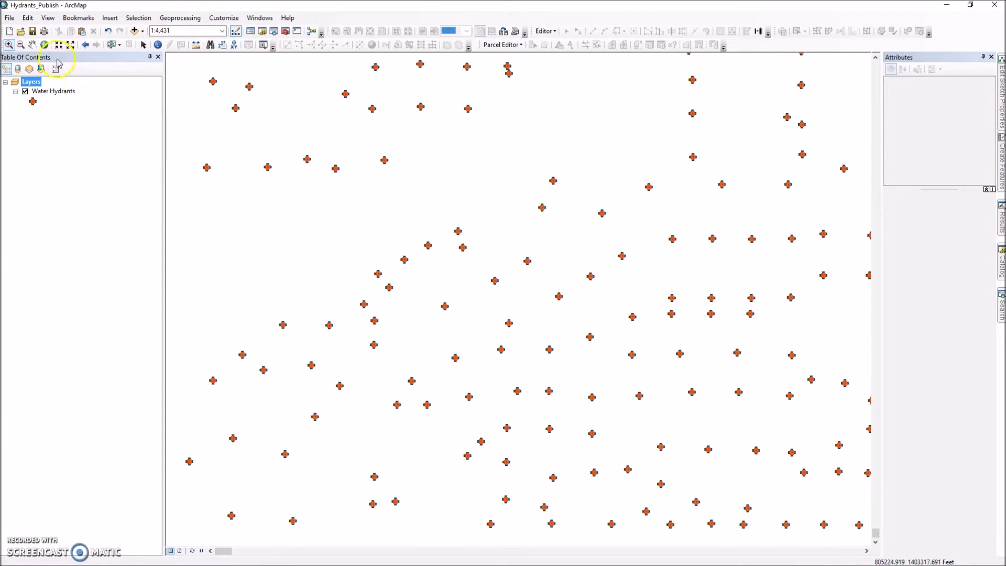
{"action": "left_click", "coordinate": [9, 18]}
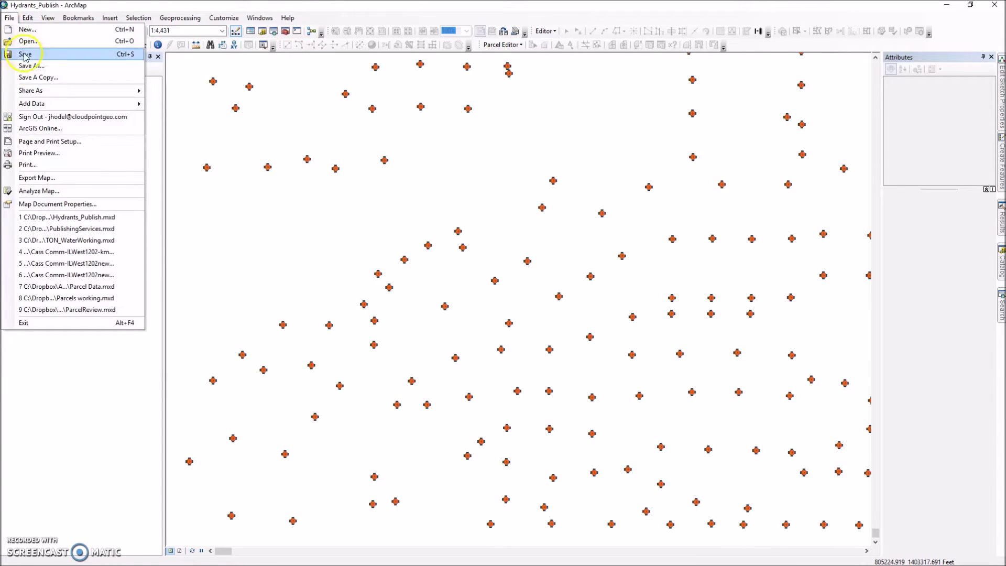
Step: Publish a new service to My Hosted Services and rename the service Hydrants
{"action": "mouse_move", "coordinate": [29, 92]}
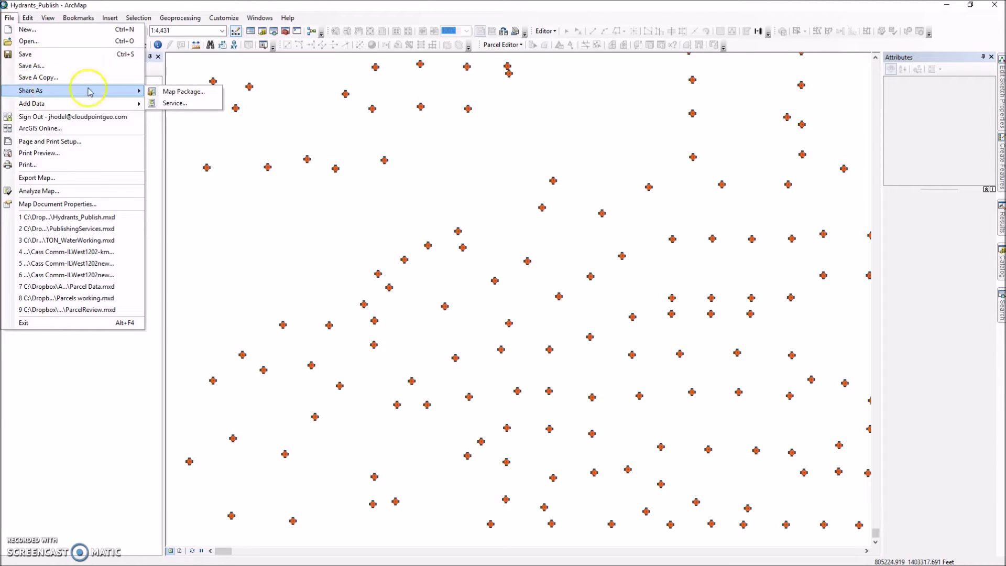
{"action": "left_click", "coordinate": [169, 104]}
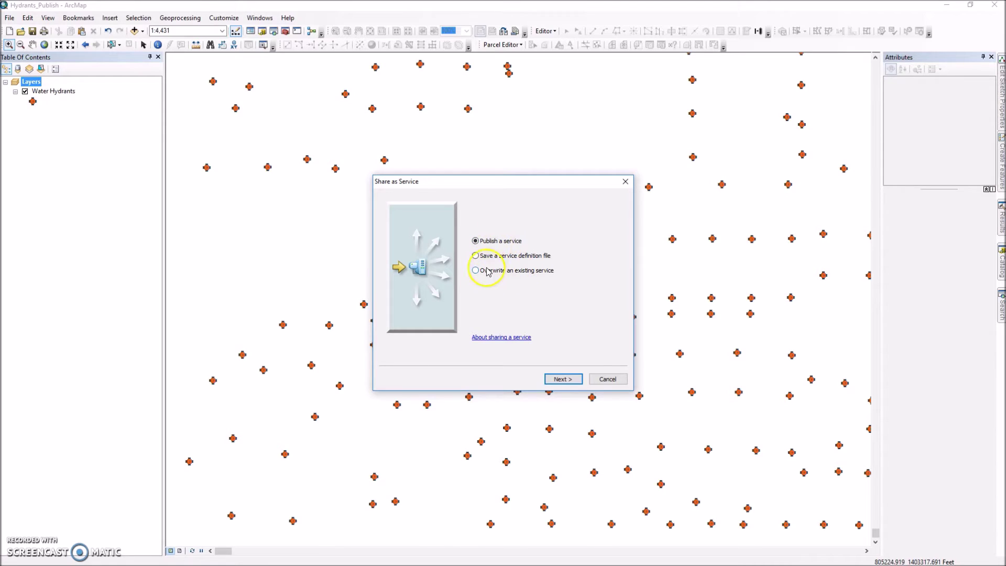
{"action": "left_click", "coordinate": [561, 379]}
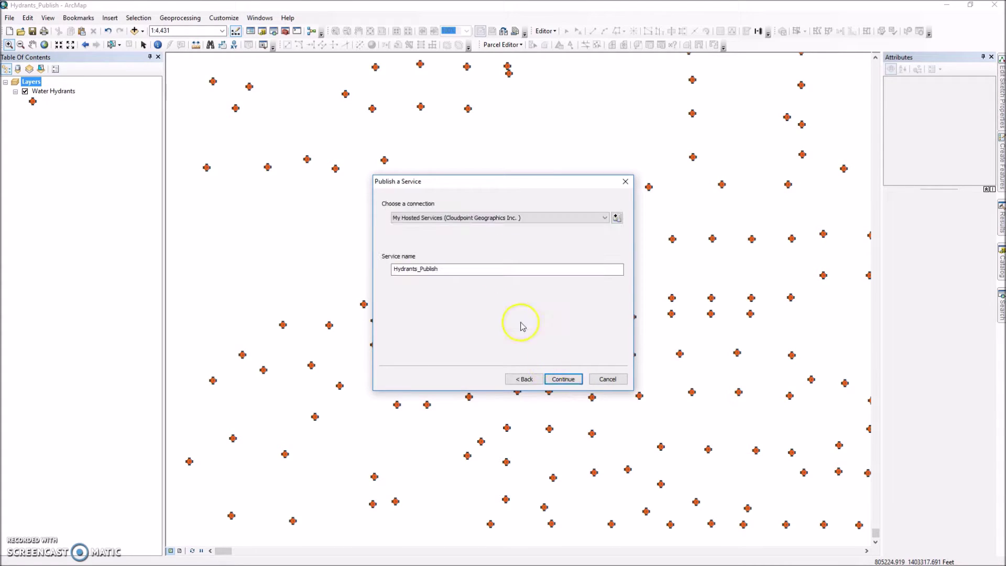
{"action": "left_click", "coordinate": [460, 218]}
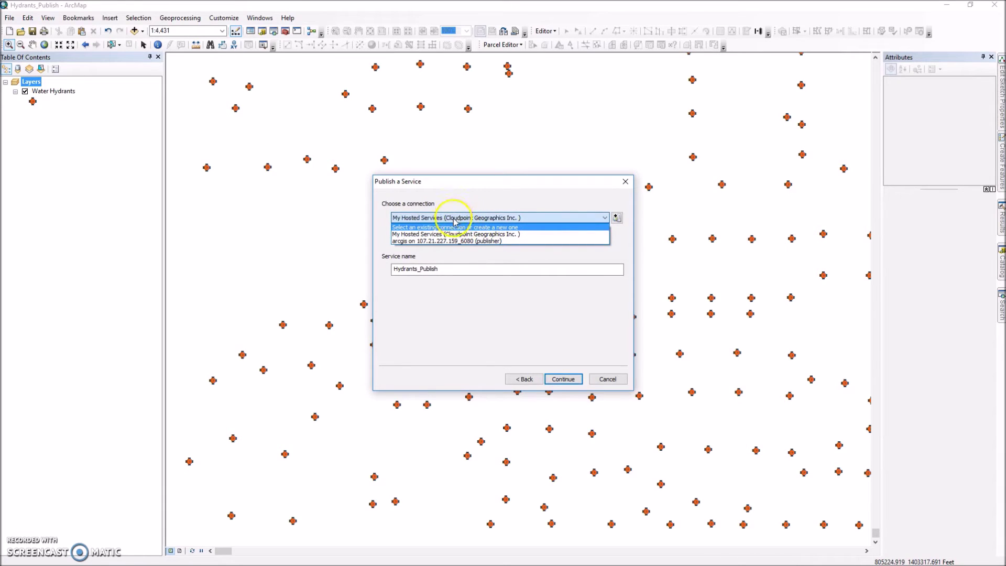
{"action": "left_click", "coordinate": [454, 218]}
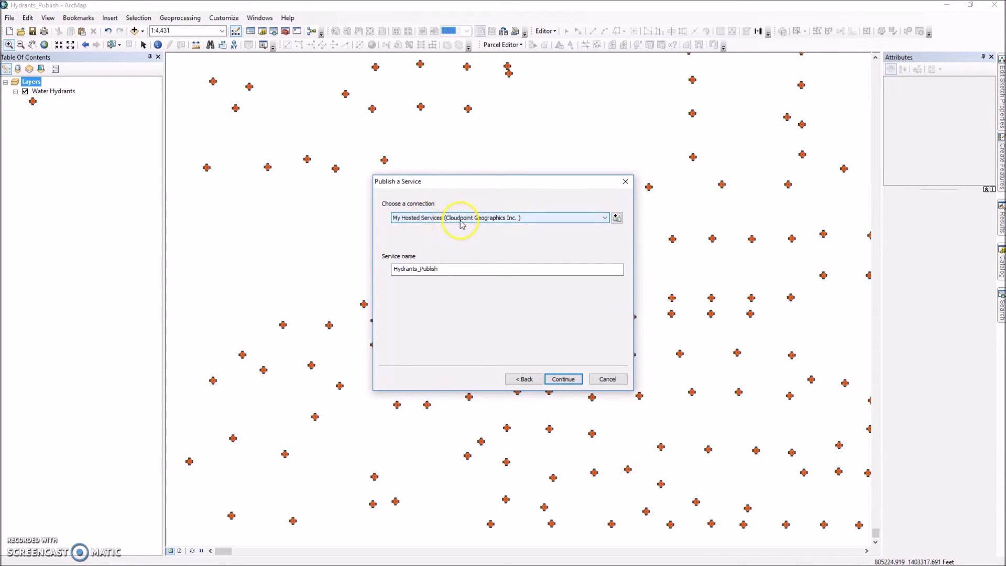
{"action": "left_click", "coordinate": [436, 270]}
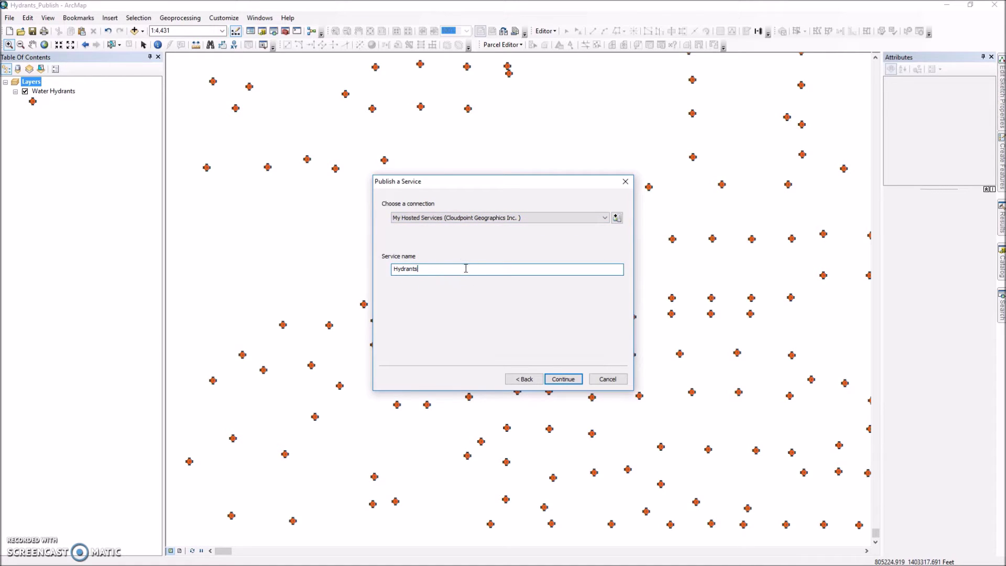
Step: Enable Feature Access and turn off Tiled Mapping, adjusting the maximum records parameter
{"action": "left_click", "coordinate": [563, 379]}
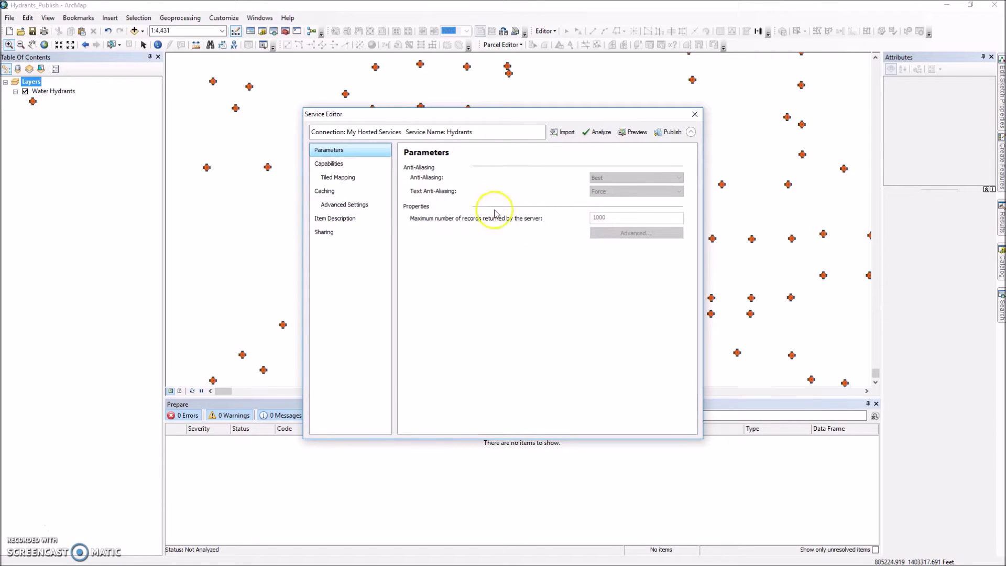
{"action": "left_click", "coordinate": [333, 166]}
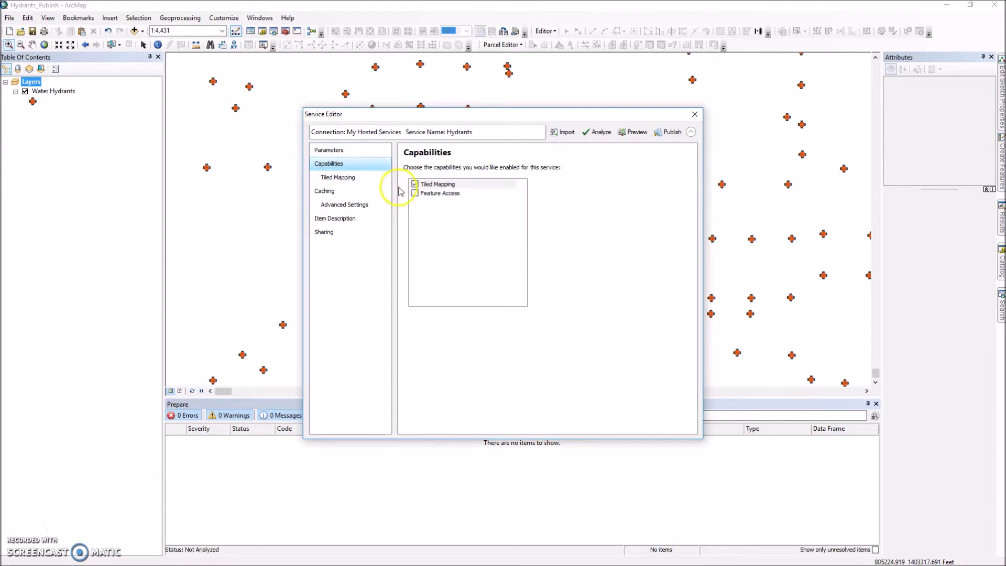
{"action": "left_click", "coordinate": [415, 194]}
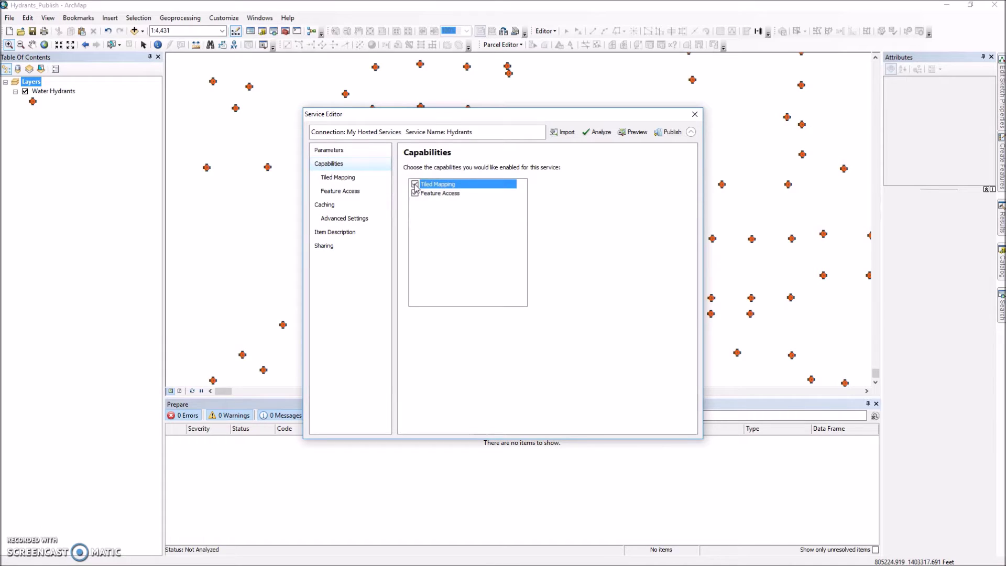
{"action": "left_click", "coordinate": [415, 184]}
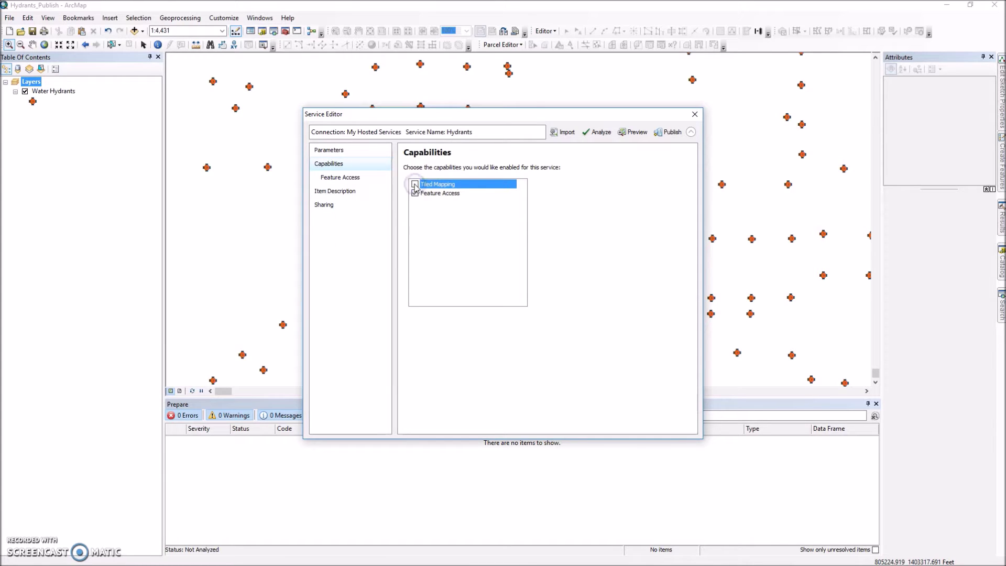
{"action": "left_click", "coordinate": [329, 150]}
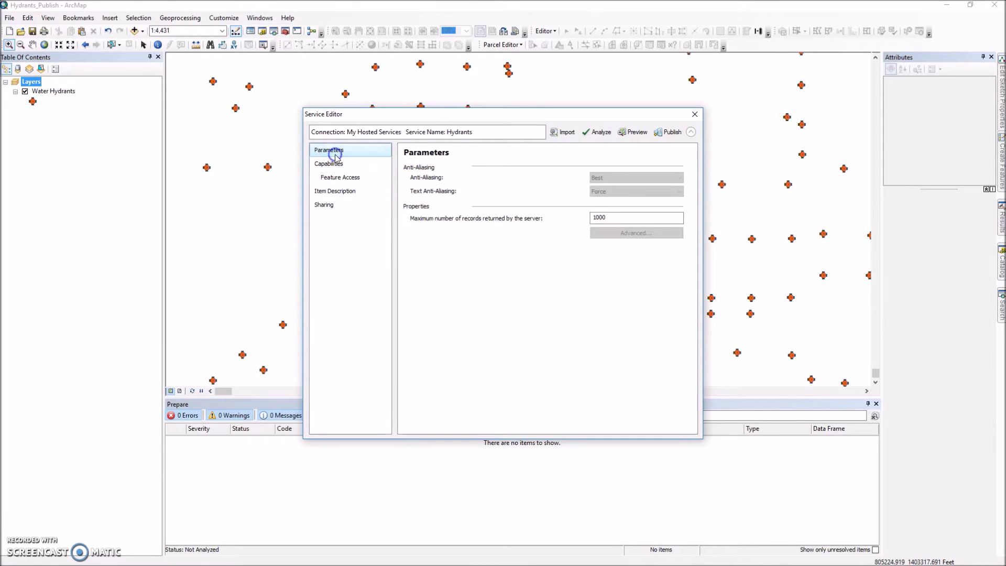
{"action": "double_click", "coordinate": [614, 216]}
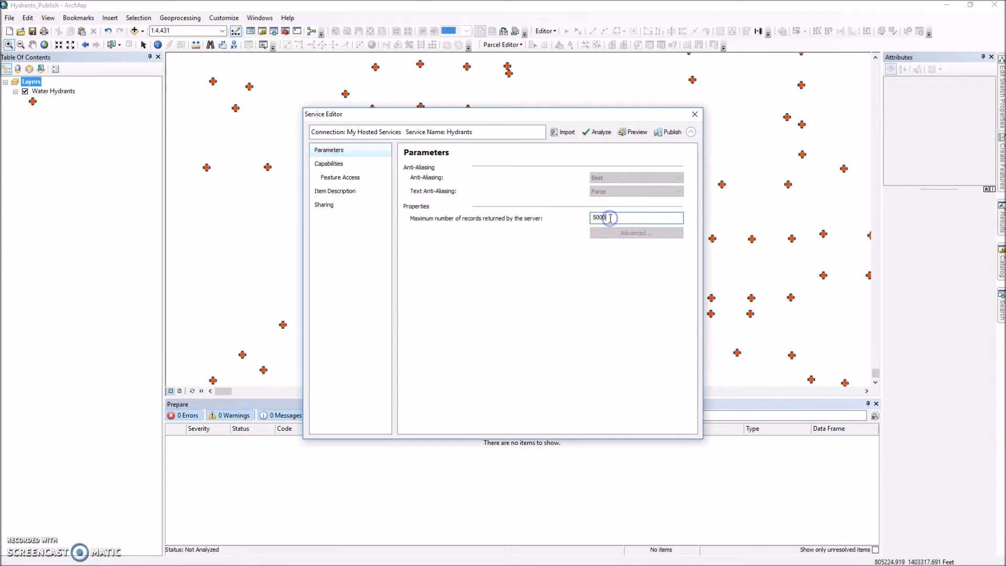
{"action": "left_click", "coordinate": [328, 164]}
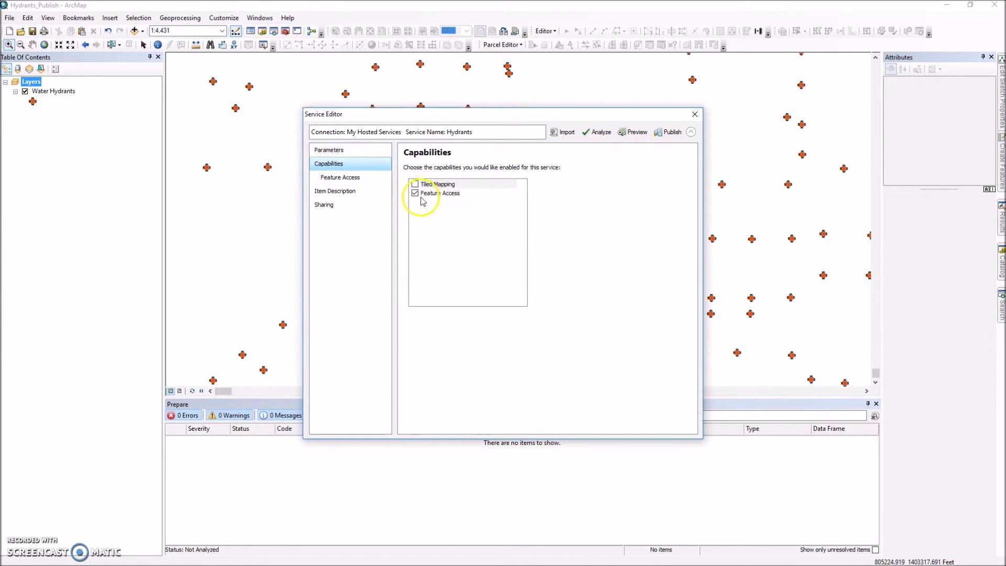
Step: Allow Create, Delete, Sync and Update alongside Query in the Feature Access settings
{"action": "left_click", "coordinate": [342, 178]}
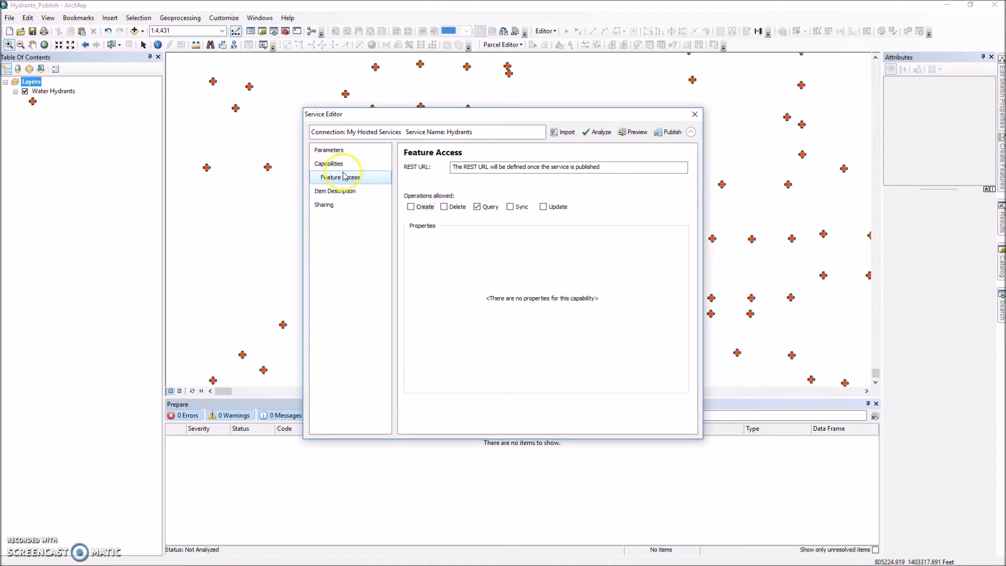
{"action": "left_click", "coordinate": [412, 206]}
{"action": "left_click", "coordinate": [449, 208]}
{"action": "left_click", "coordinate": [512, 207]}
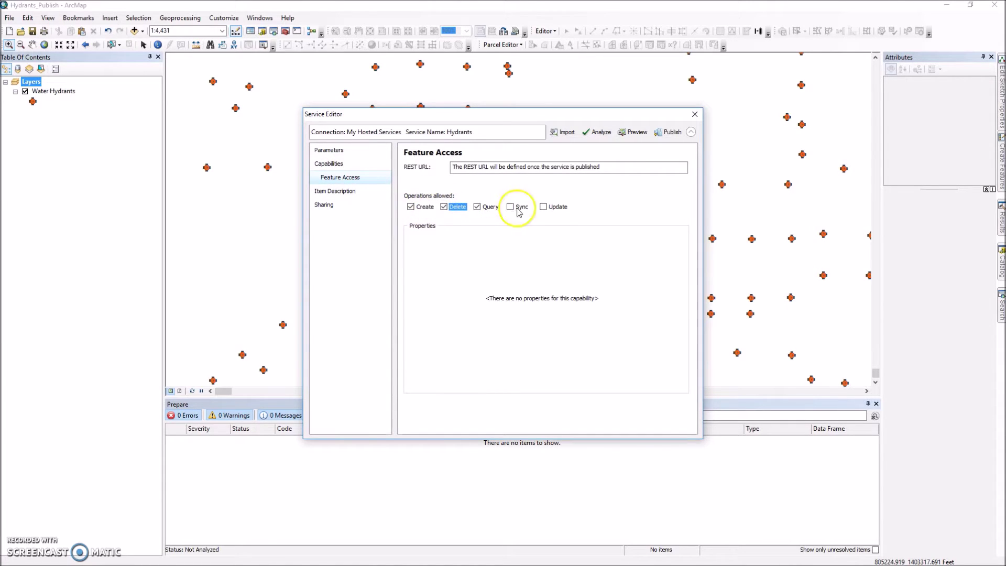
{"action": "left_click", "coordinate": [543, 207]}
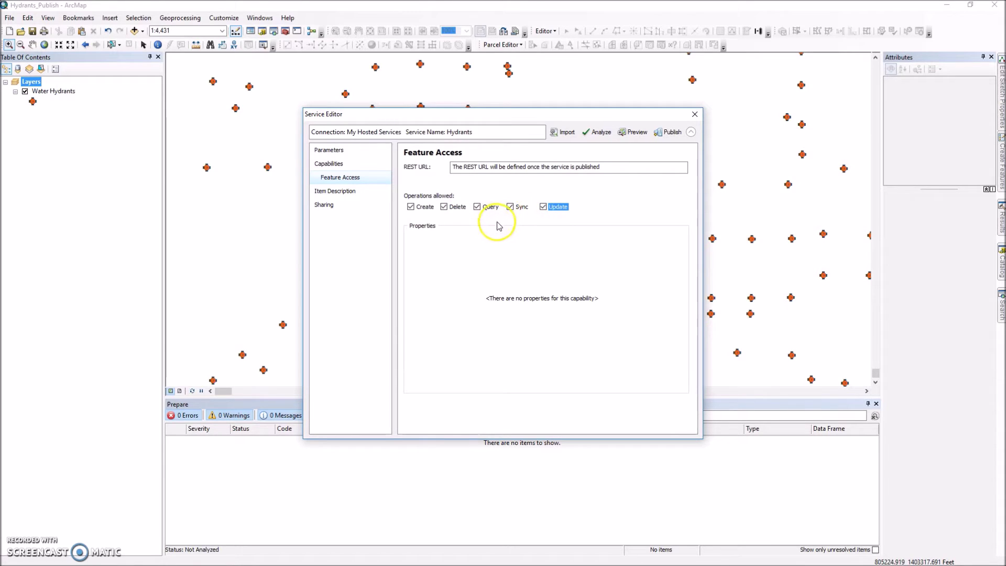
{"action": "left_click", "coordinate": [345, 194]}
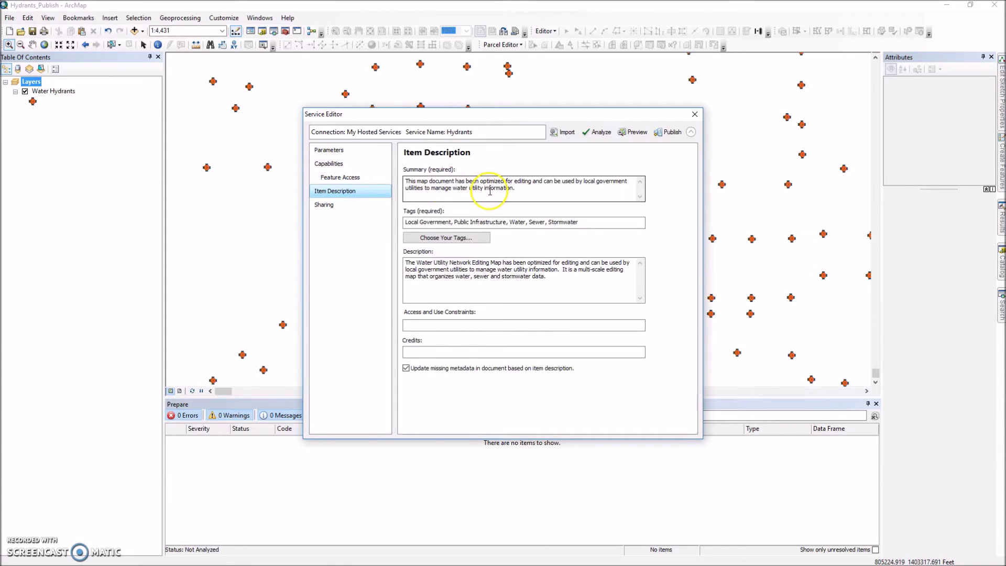
Step: Review the Hydrants summary, tags and description on the Item Description page
{"action": "left_click", "coordinate": [444, 184]}
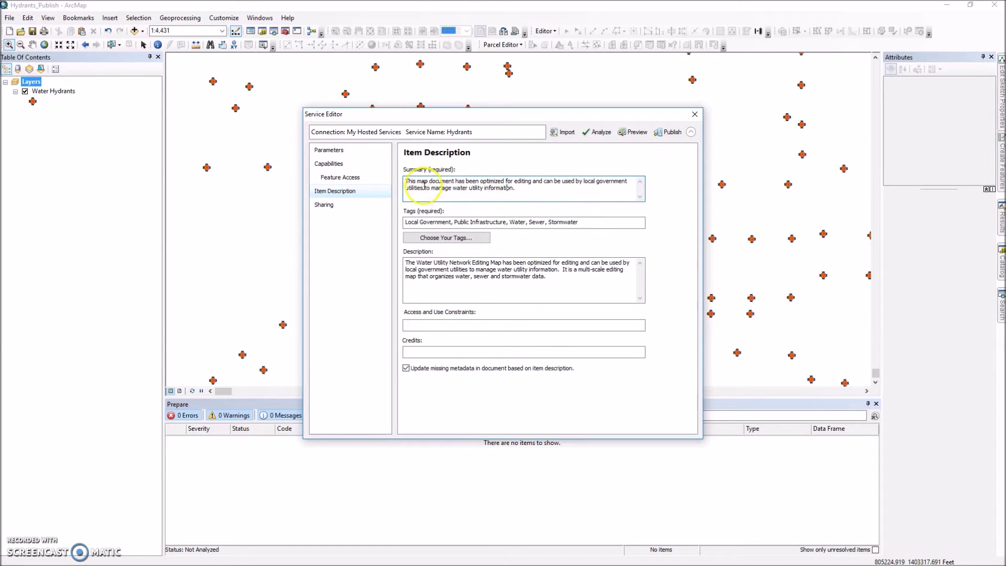
{"action": "left_click", "coordinate": [421, 221]}
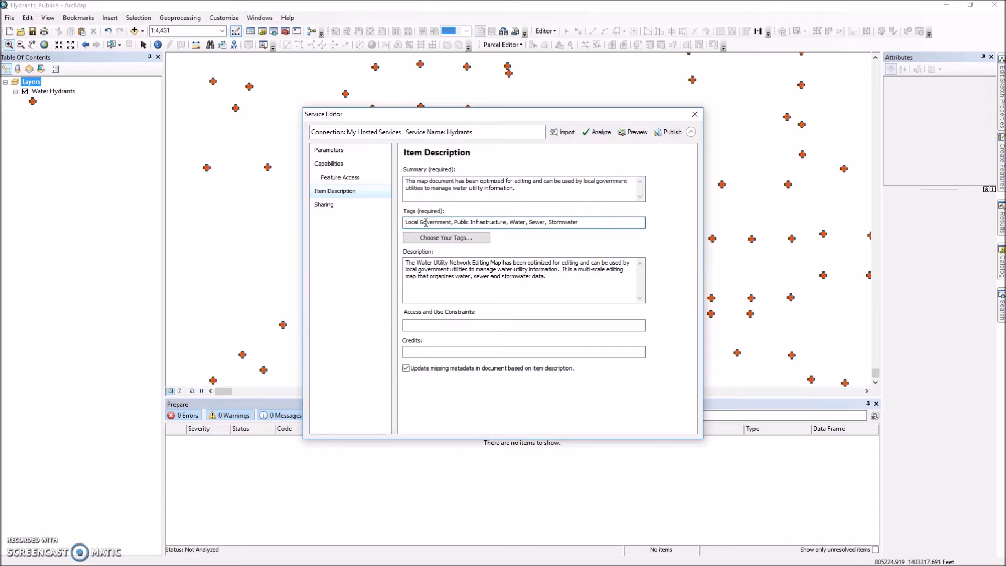
{"action": "left_click", "coordinate": [466, 222]}
{"action": "left_click", "coordinate": [452, 267]}
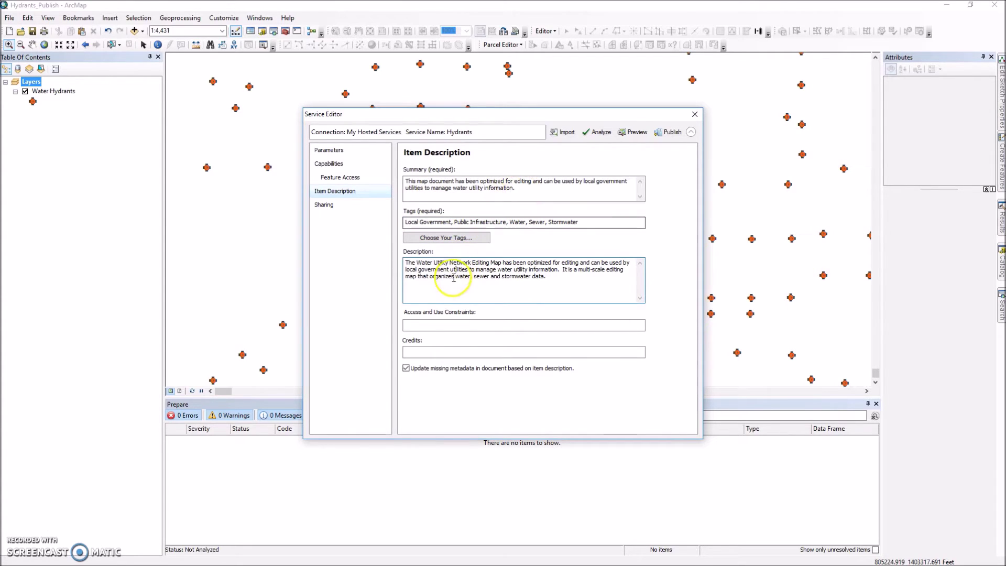
Step: Enter Cloudpoint for access and use constraints and credits, then share with Cloudpoint Geographics Inc
{"action": "left_click", "coordinate": [440, 325]}
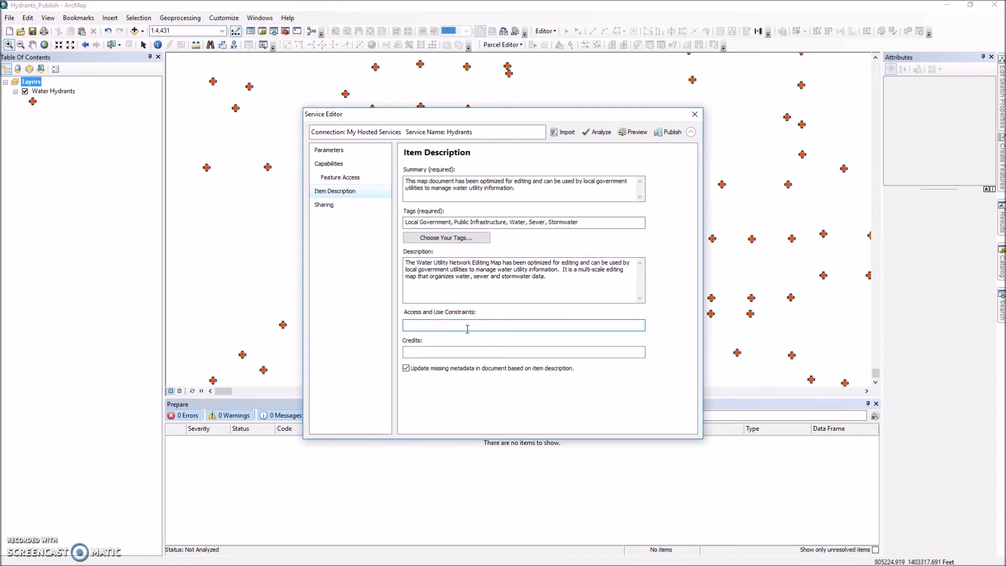
{"action": "type", "text": "Cloudpoint"}
{"action": "key", "text": "Tab"}
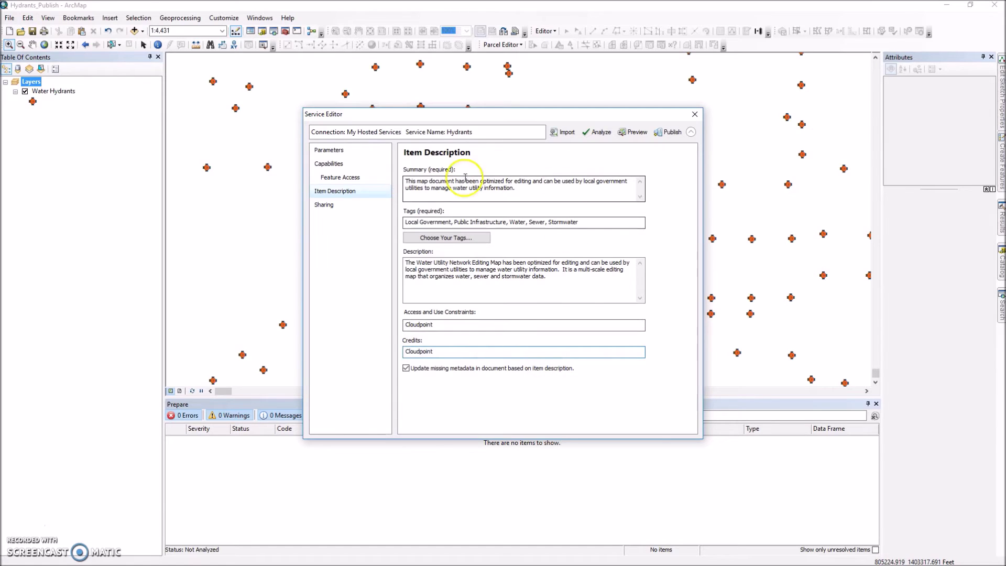
{"action": "left_click", "coordinate": [334, 205]}
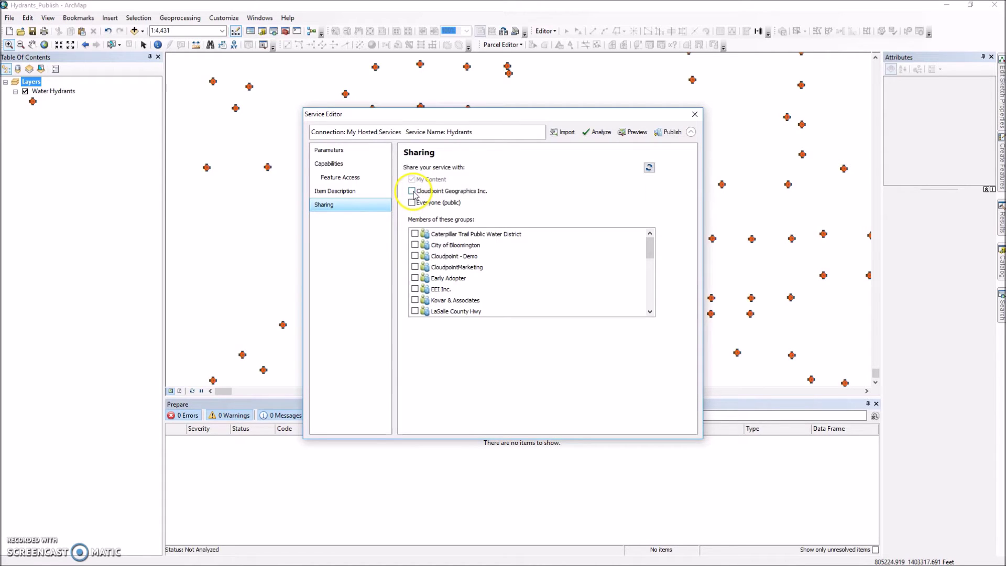
{"action": "left_click", "coordinate": [412, 192]}
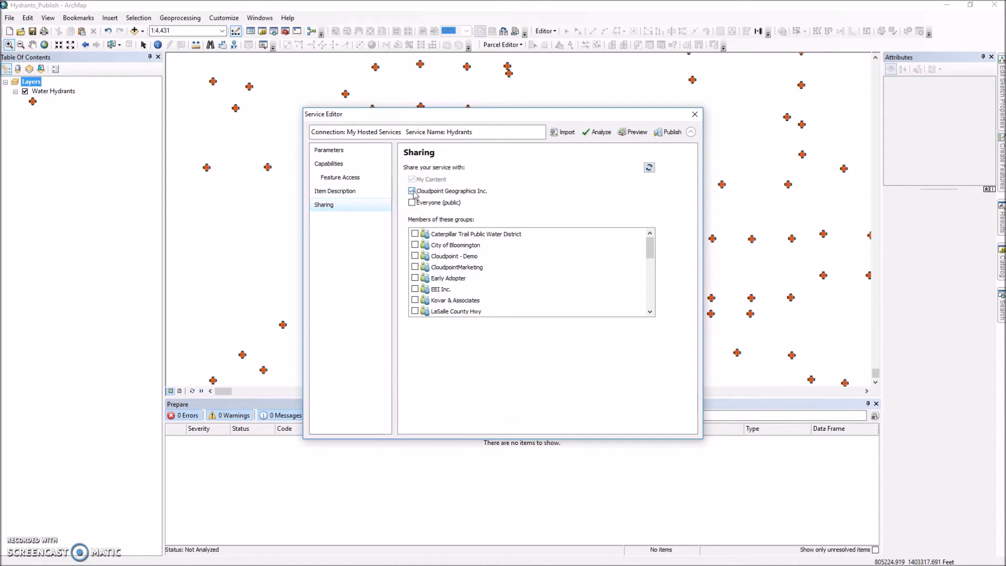
Step: Share only with the Cloudpoint - Demo group instead of the organization, then analyze the service
{"action": "scroll", "coordinate": [449, 282], "scroll_direction": "down", "scroll_amount": 1}
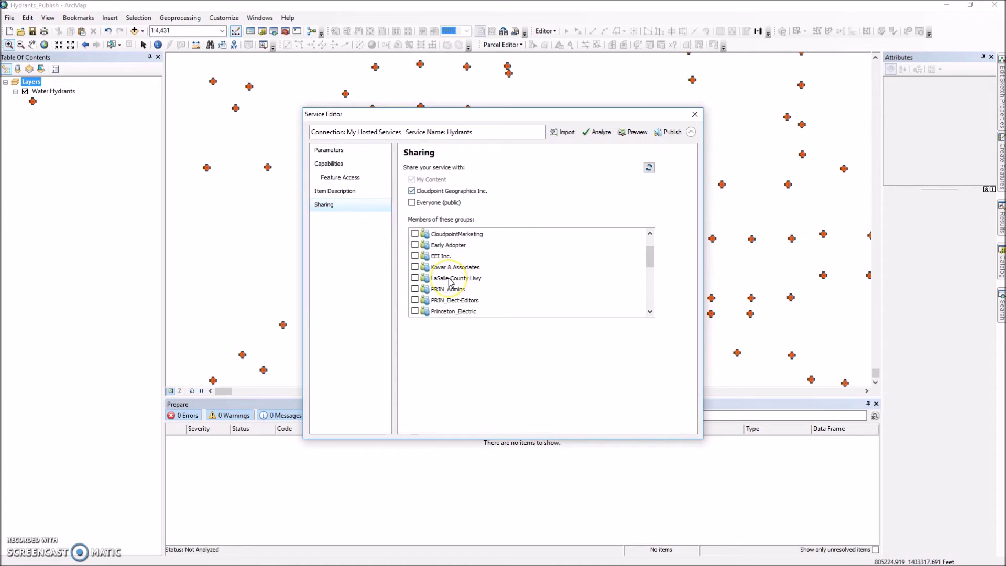
{"action": "scroll", "coordinate": [449, 282], "scroll_direction": "up", "scroll_amount": 1}
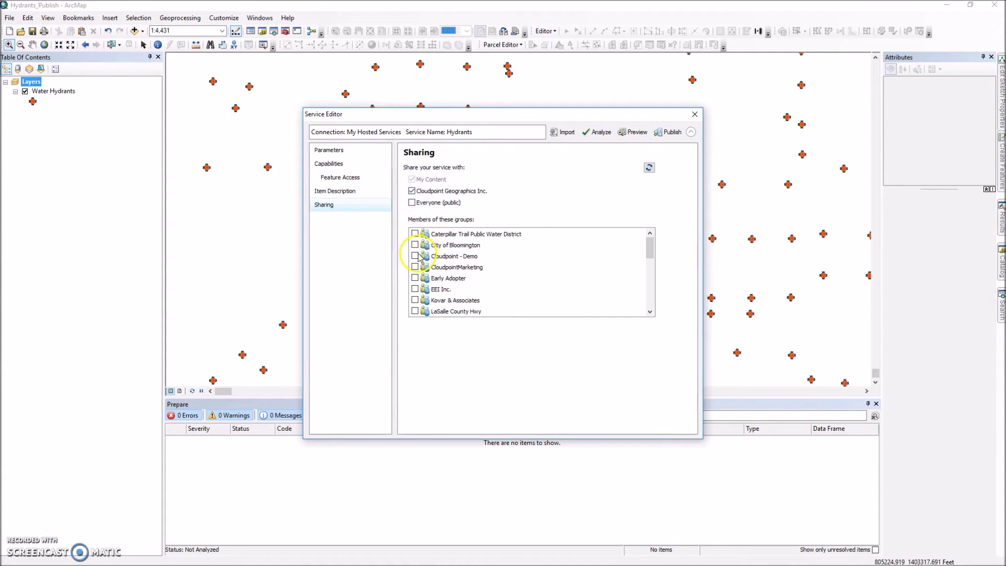
{"action": "left_click", "coordinate": [412, 190]}
{"action": "left_click", "coordinate": [415, 256]}
{"action": "left_click", "coordinate": [458, 257]}
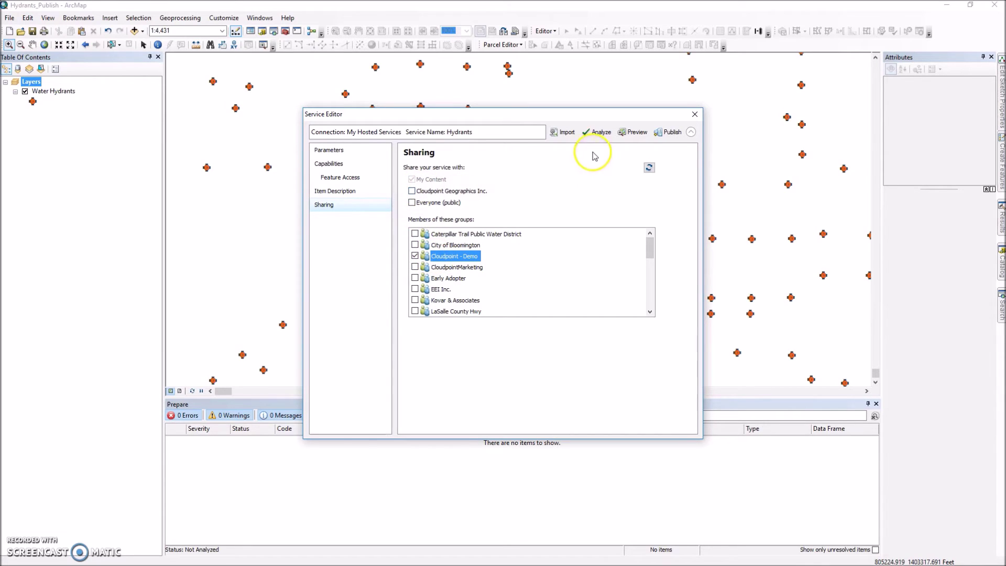
{"action": "left_click", "coordinate": [598, 135]}
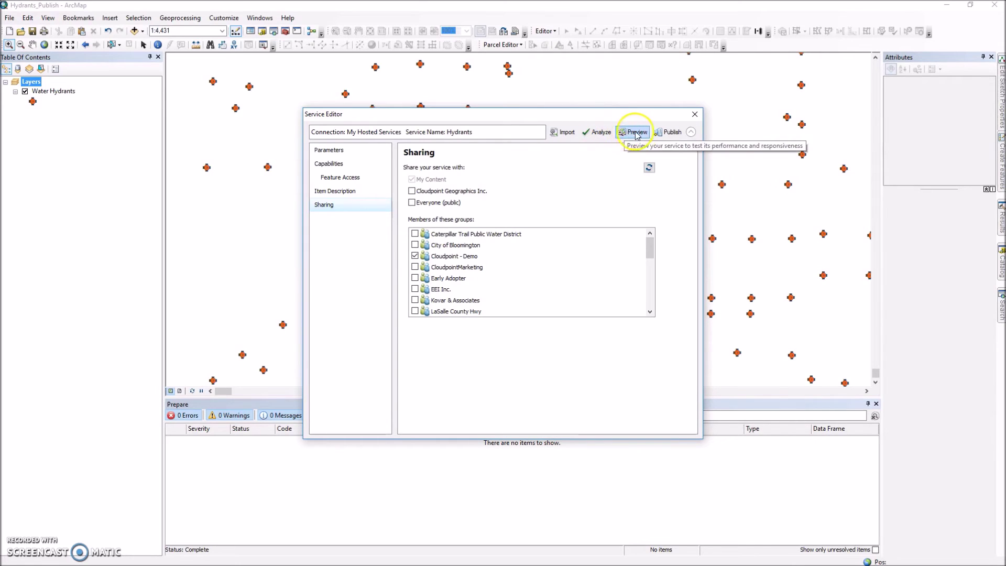
Step: Publish the Hydrants service and close the success message
{"action": "left_click", "coordinate": [668, 133]}
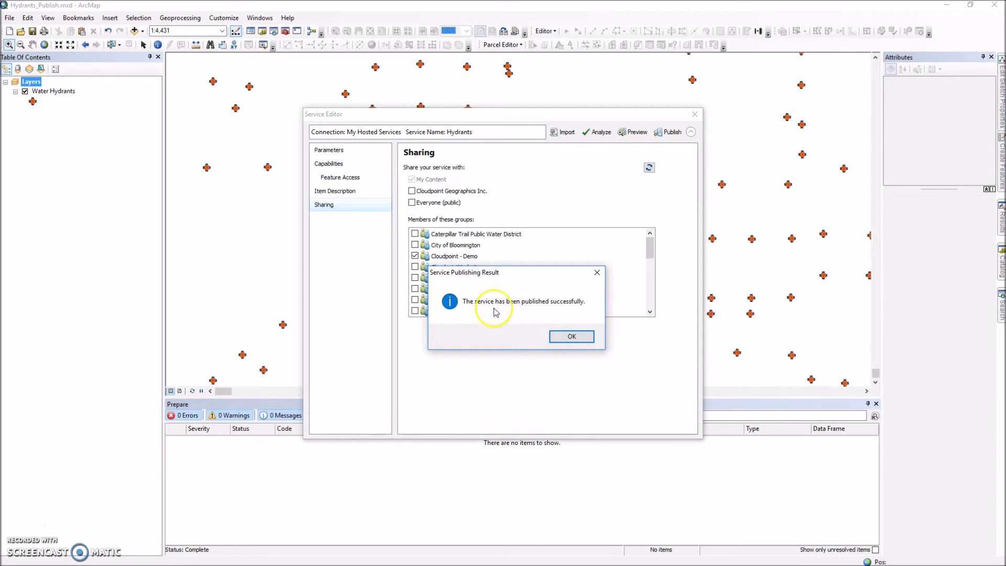
{"action": "left_click", "coordinate": [571, 337]}
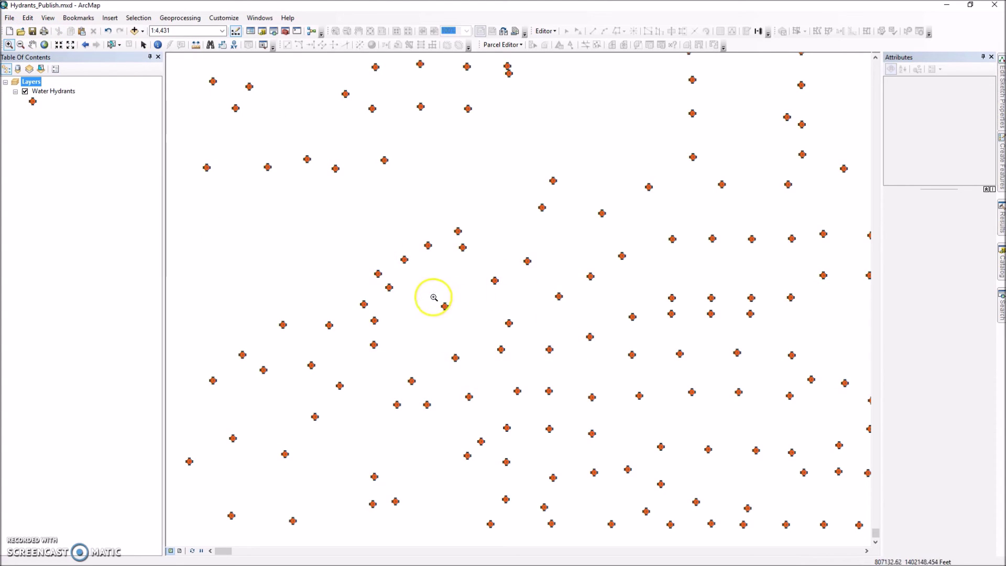
Step: Save the Hydrants_Publish map document
{"action": "left_click", "coordinate": [11, 18]}
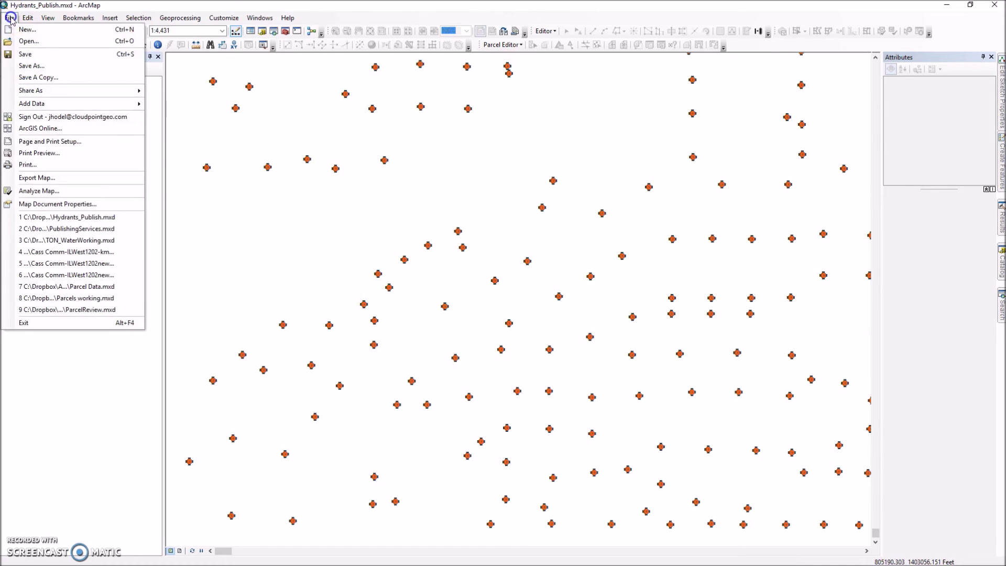
{"action": "mouse_move", "coordinate": [29, 94]}
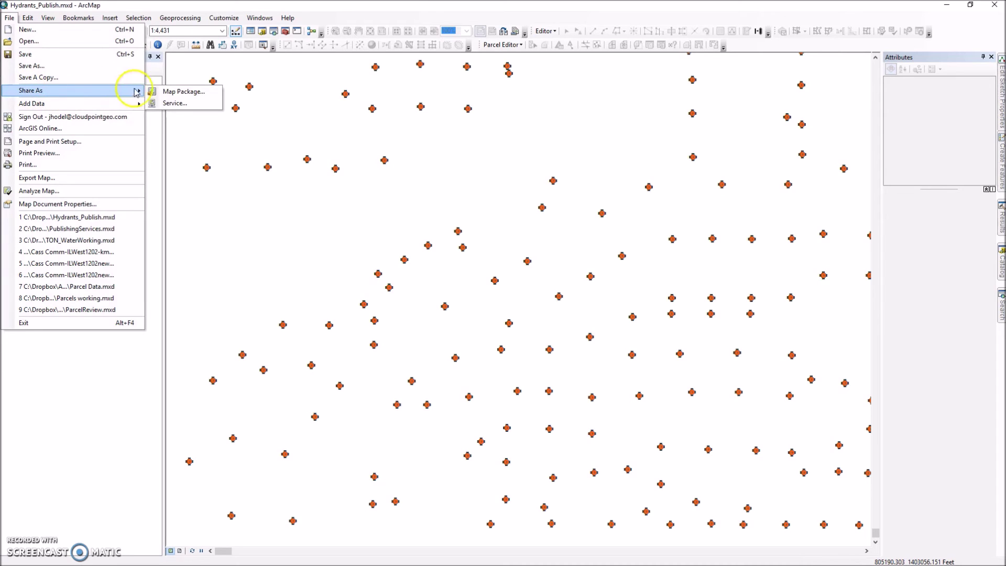
{"action": "left_click", "coordinate": [23, 54]}
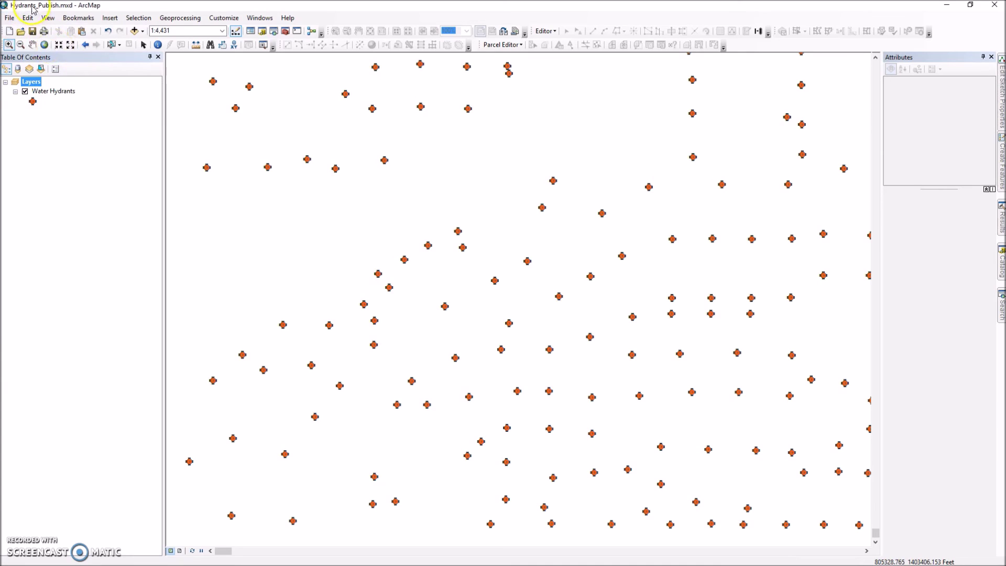
Step: Share the map as a service that overwrites an existing published service
{"action": "left_click", "coordinate": [9, 18]}
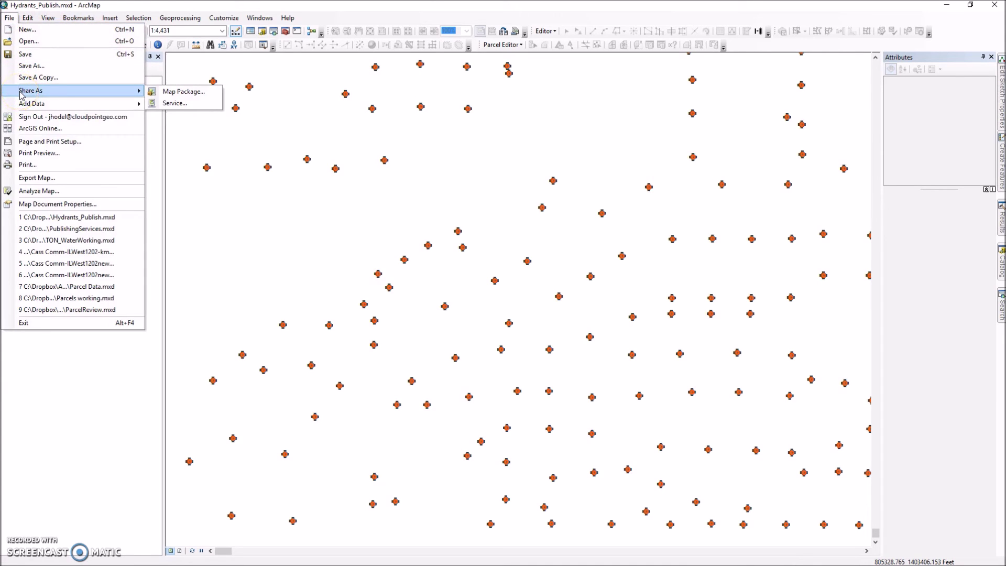
{"action": "left_click", "coordinate": [166, 104]}
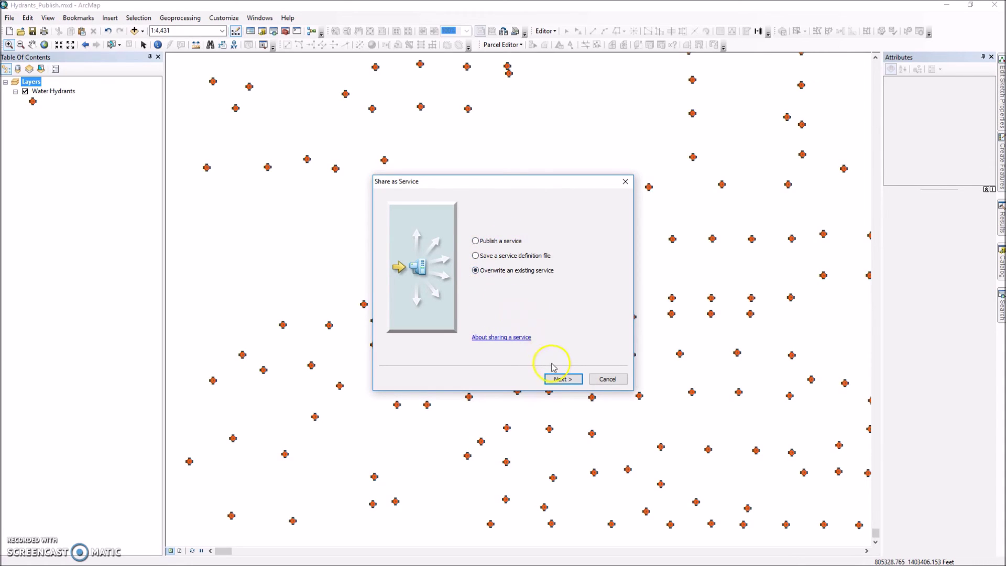
{"action": "left_click", "coordinate": [560, 379]}
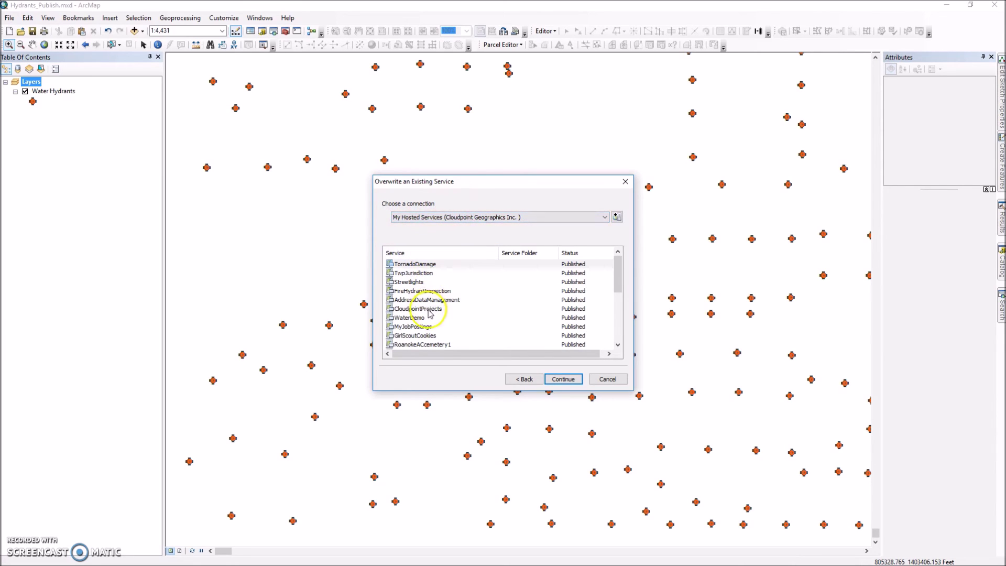
Step: Choose the Hydrants service in My Hosted Services to overwrite and accept the data-loss warning
{"action": "scroll", "coordinate": [433, 325], "scroll_direction": "down", "scroll_amount": 2}
{"action": "scroll", "coordinate": [425, 333], "scroll_direction": "down", "scroll_amount": 1}
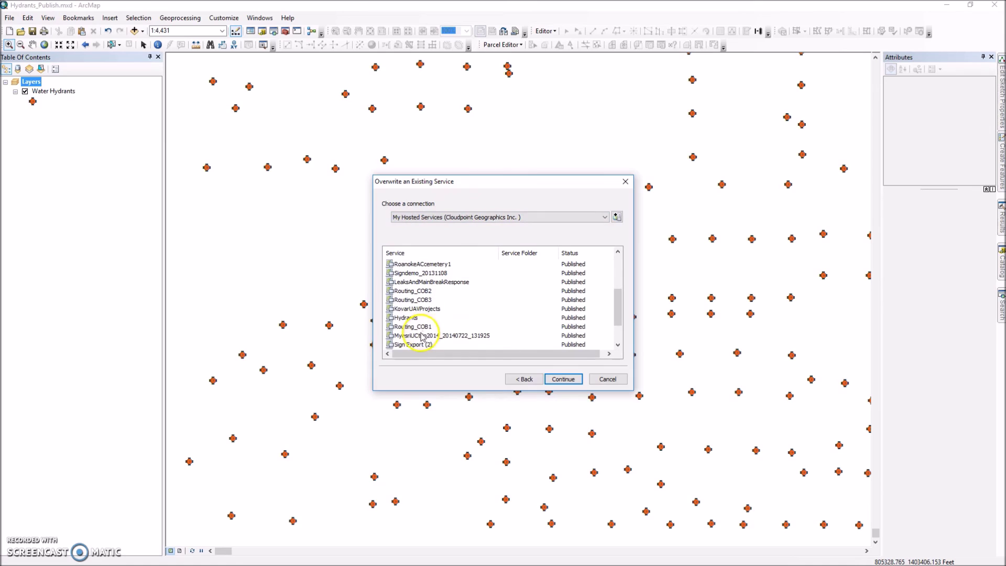
{"action": "left_click", "coordinate": [411, 319]}
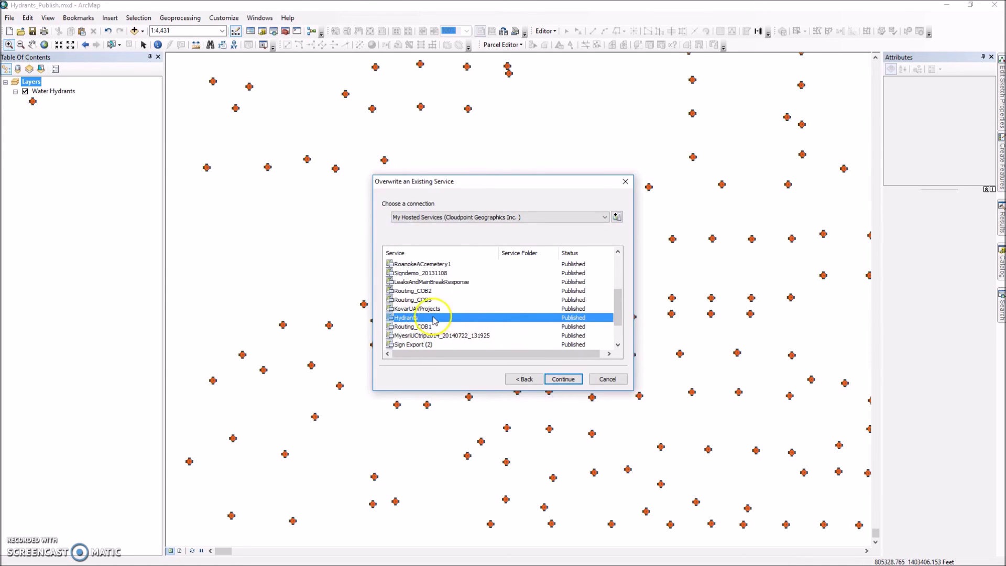
{"action": "left_click", "coordinate": [559, 382]}
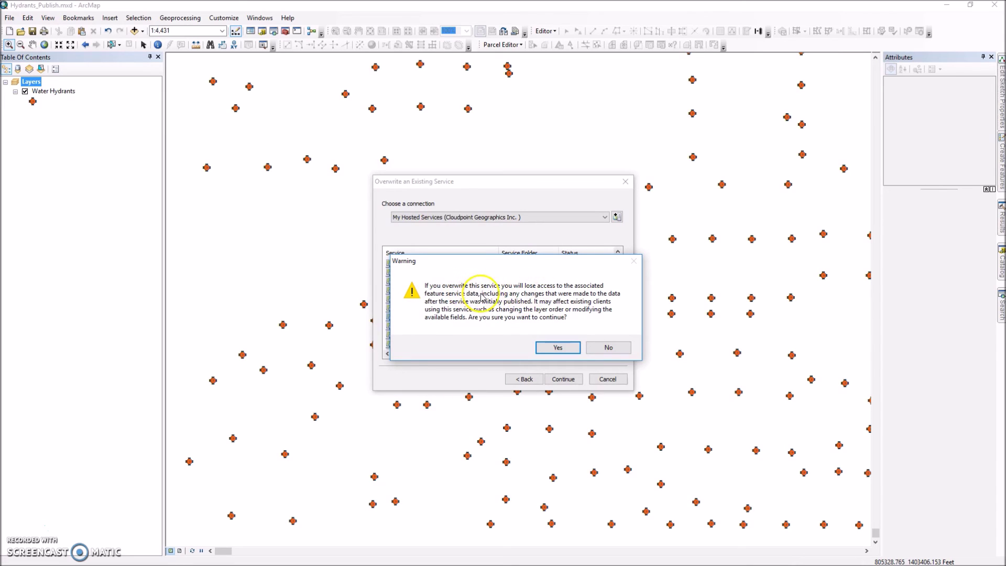
{"action": "left_click", "coordinate": [554, 348]}
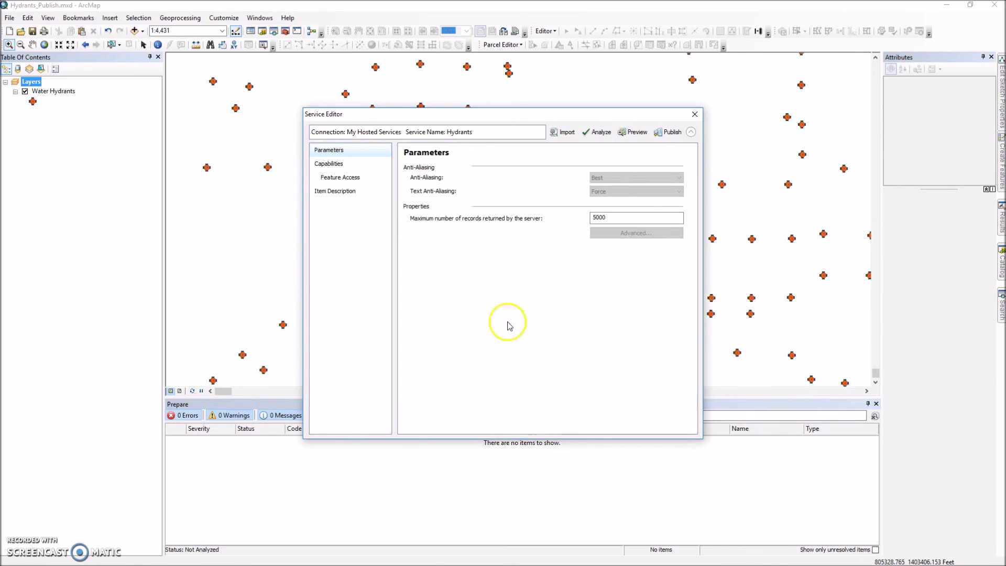
Step: Keep Feature Access operations and the Item Description, analyze, then publish over Hydrants
{"action": "left_click", "coordinate": [330, 165]}
{"action": "left_click", "coordinate": [334, 178]}
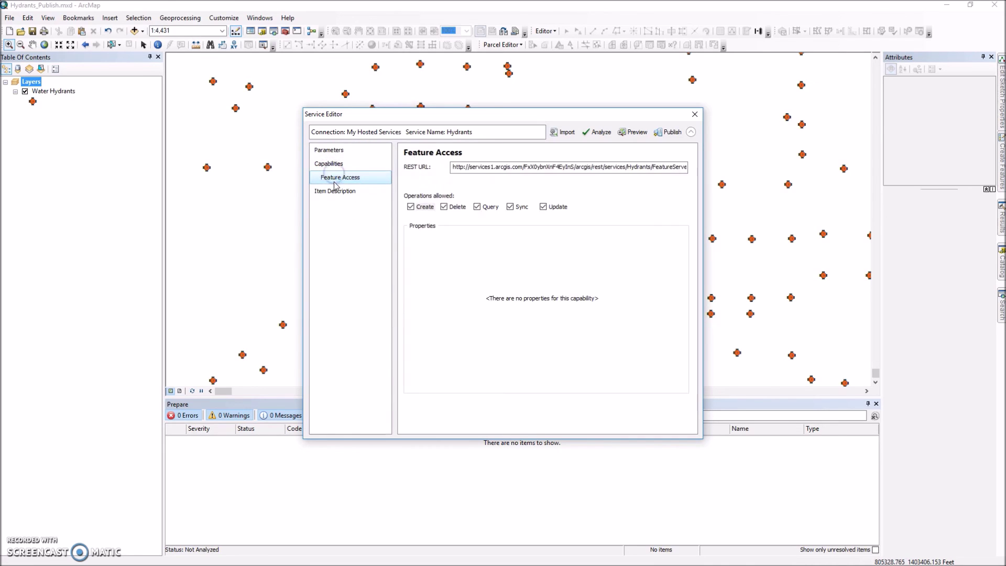
{"action": "left_click", "coordinate": [336, 190]}
{"action": "left_click", "coordinate": [592, 137]}
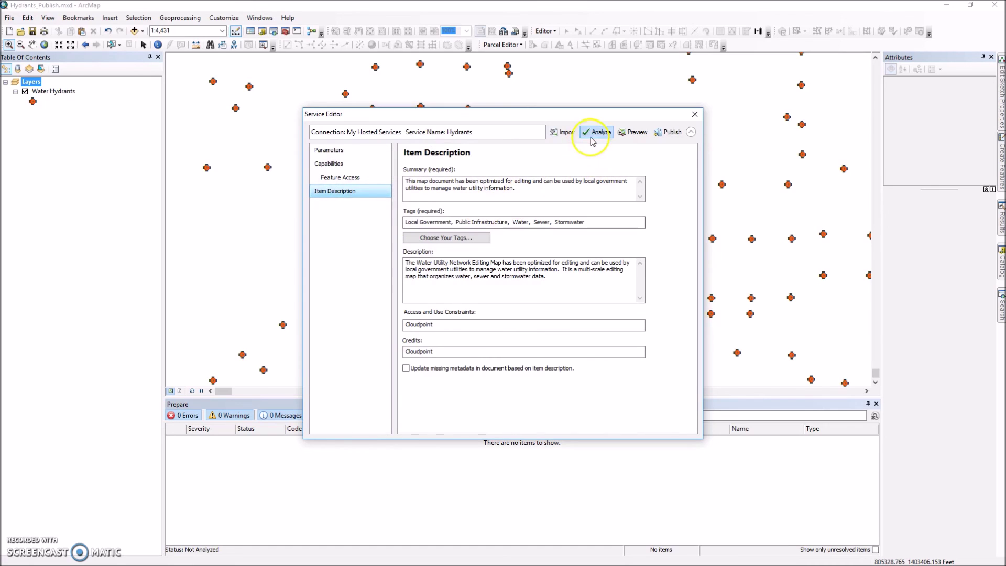
{"action": "left_click", "coordinate": [669, 136]}
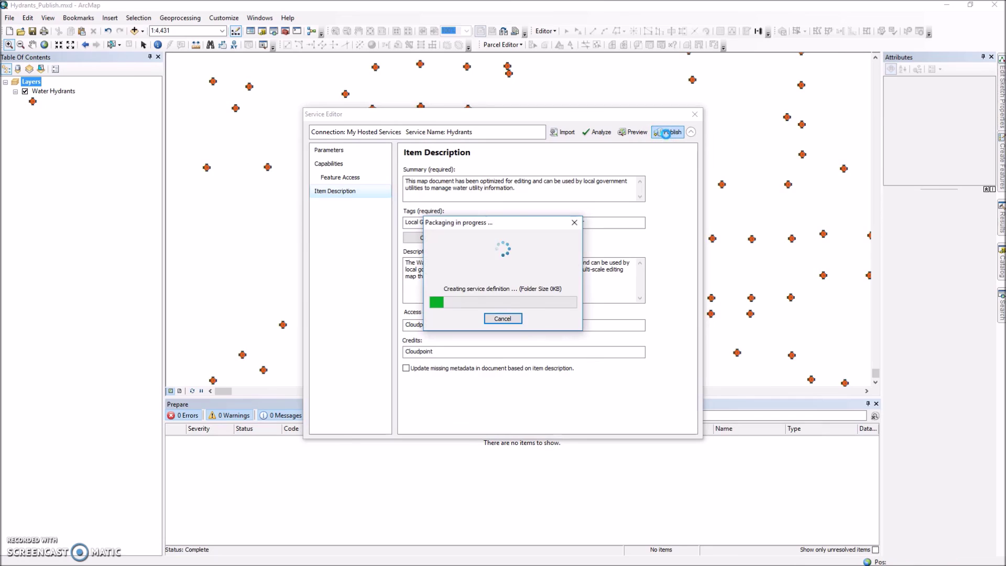